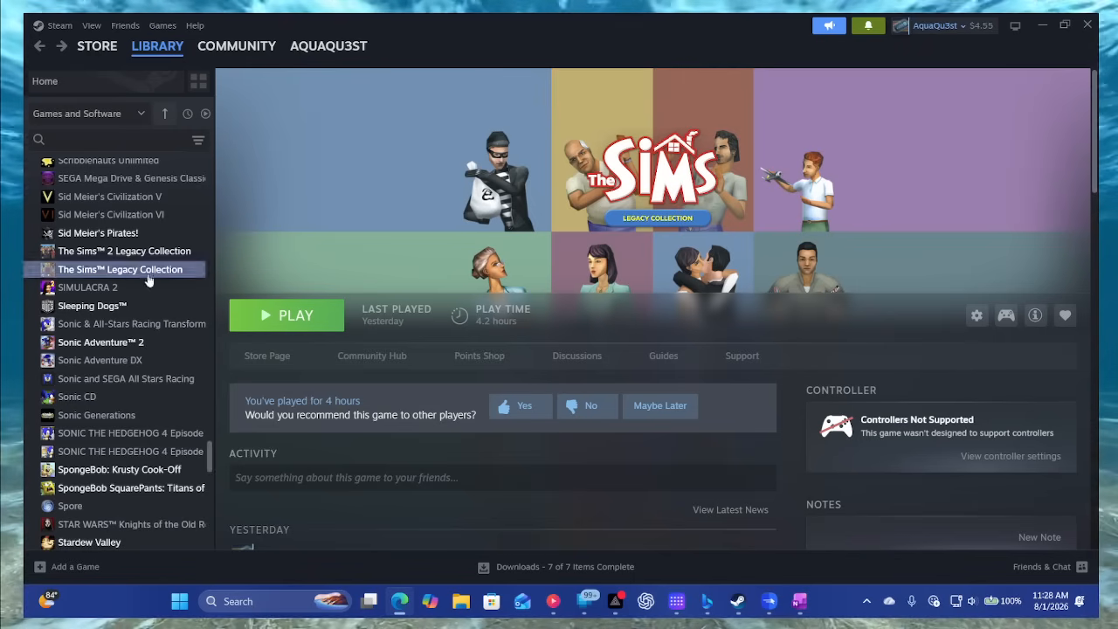
# - Open the local installation folder of The Sims Legacy Collection and look through its subfolders and files
pyautogui.rightClick(102, 271)
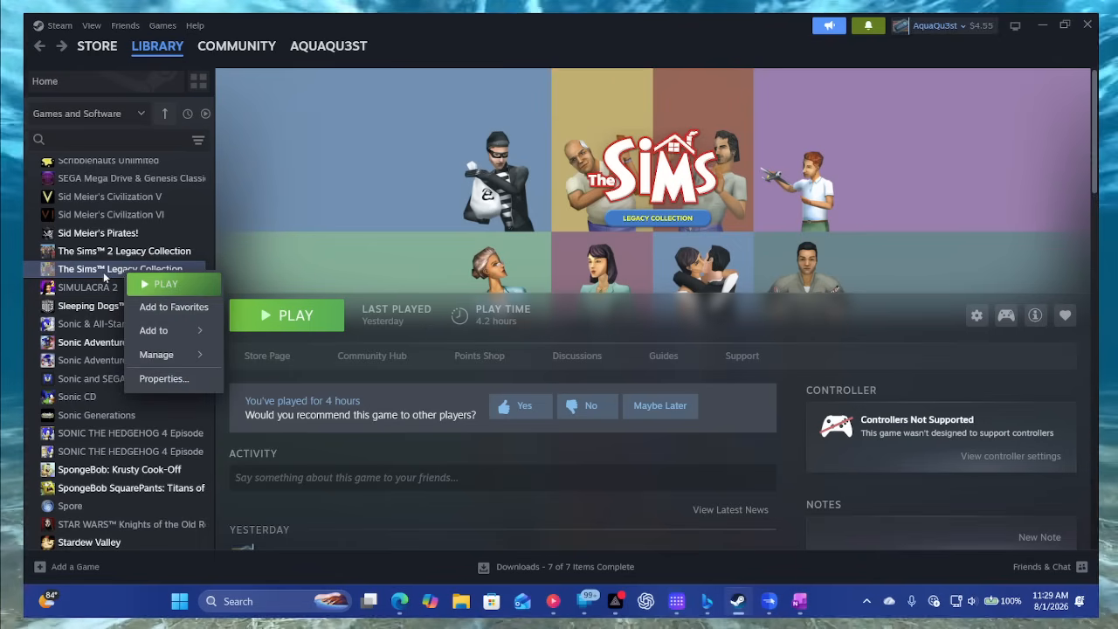
pyautogui.moveTo(198, 339)
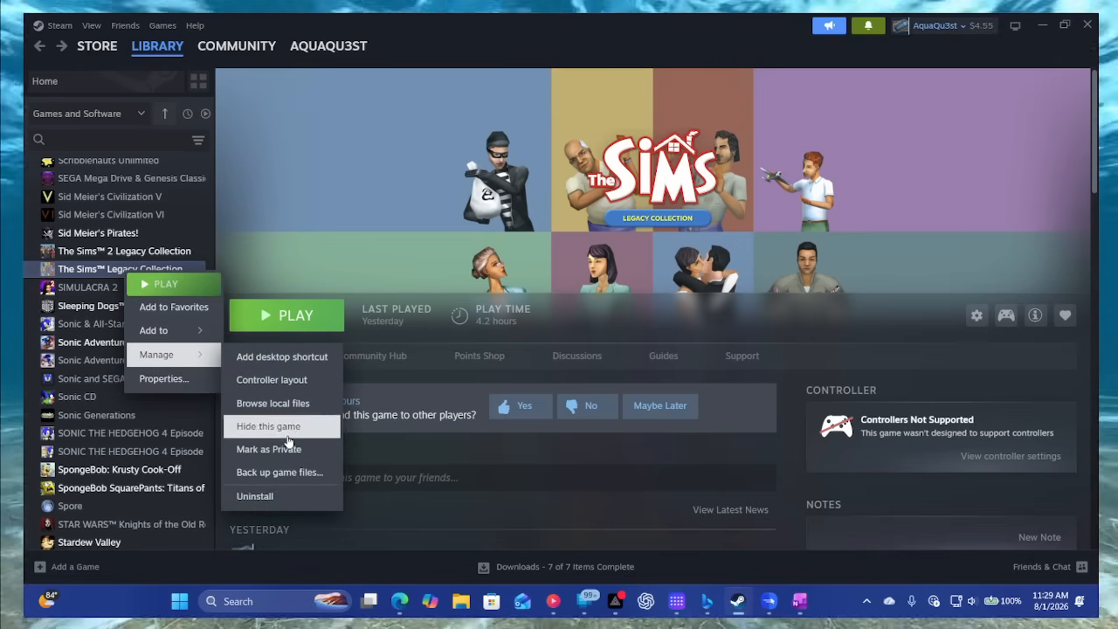
pyautogui.click(273, 402)
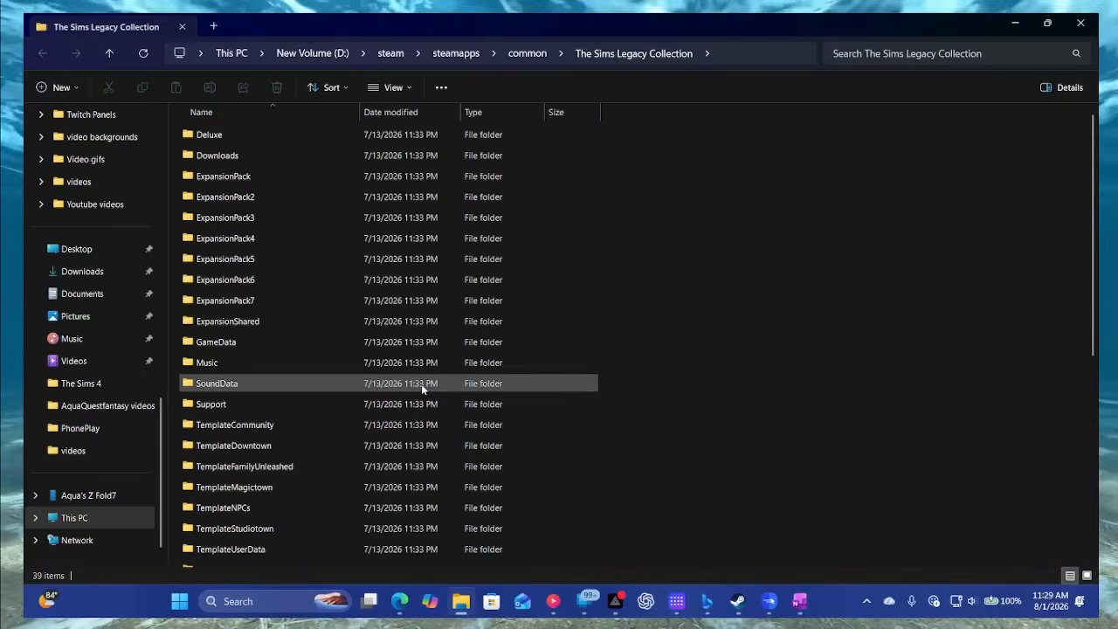
pyautogui.scroll(-5, 393, 396)
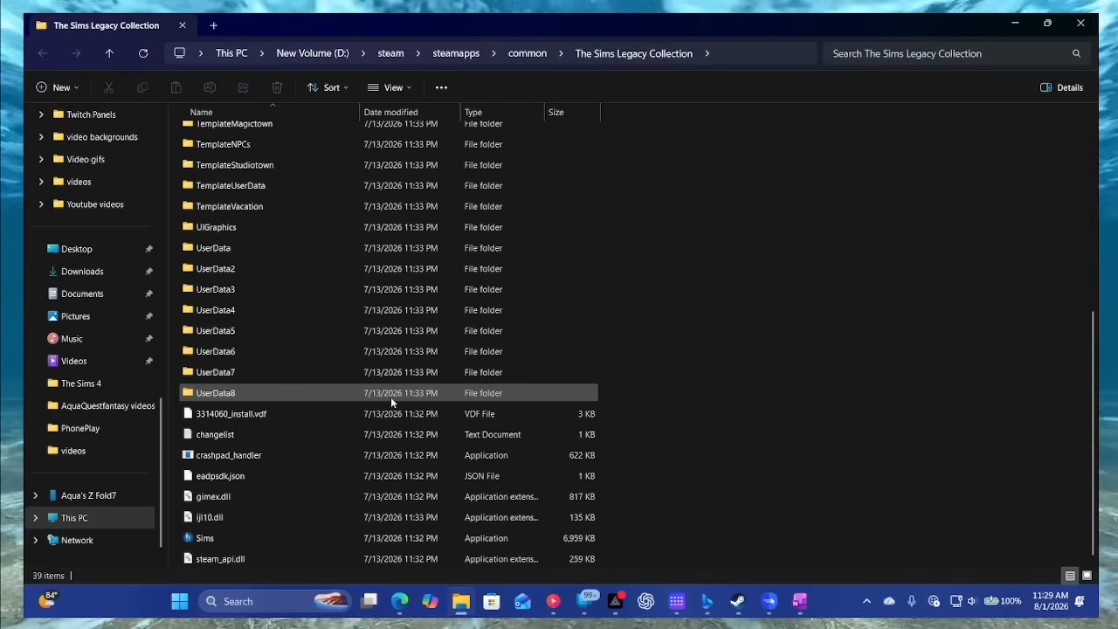
pyautogui.scroll(5, 390, 398)
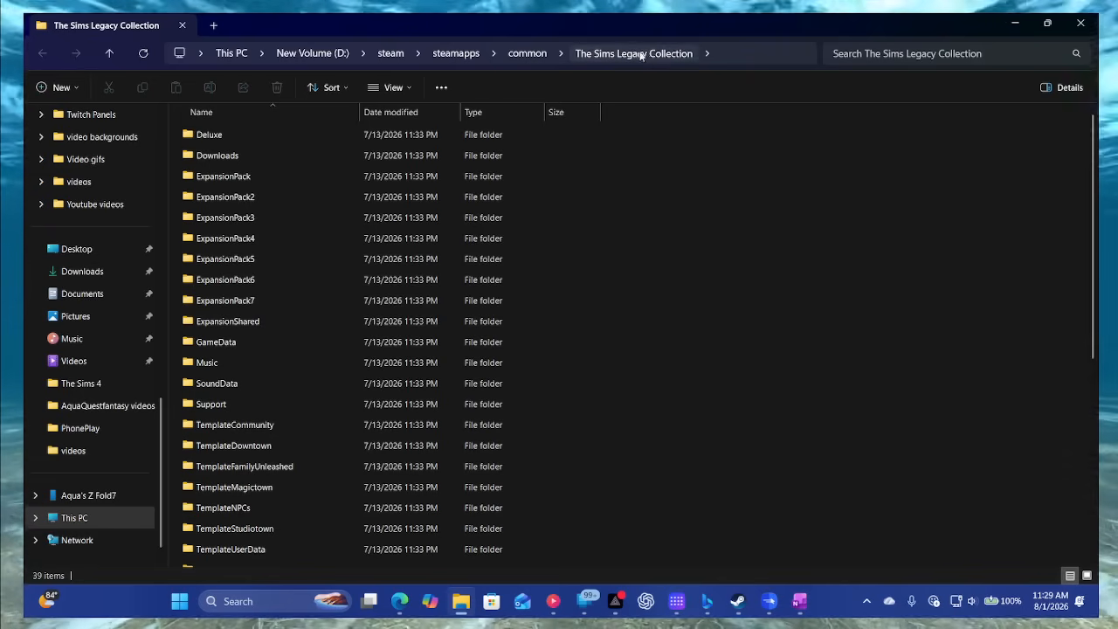
pyautogui.scroll(-6, 594, 397)
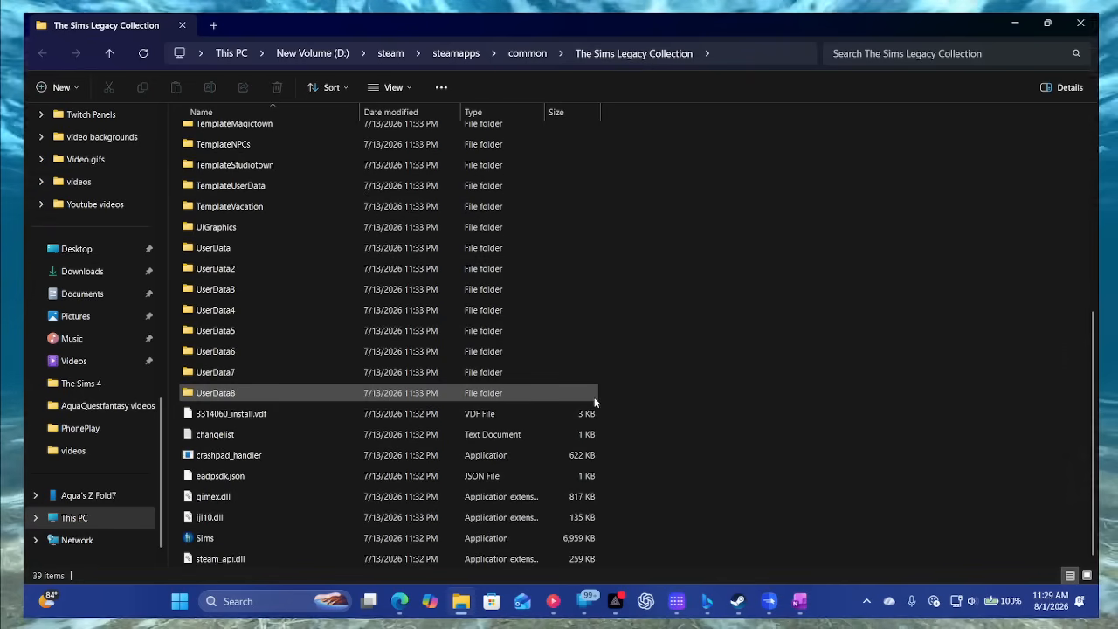
pyautogui.scroll(6, 594, 396)
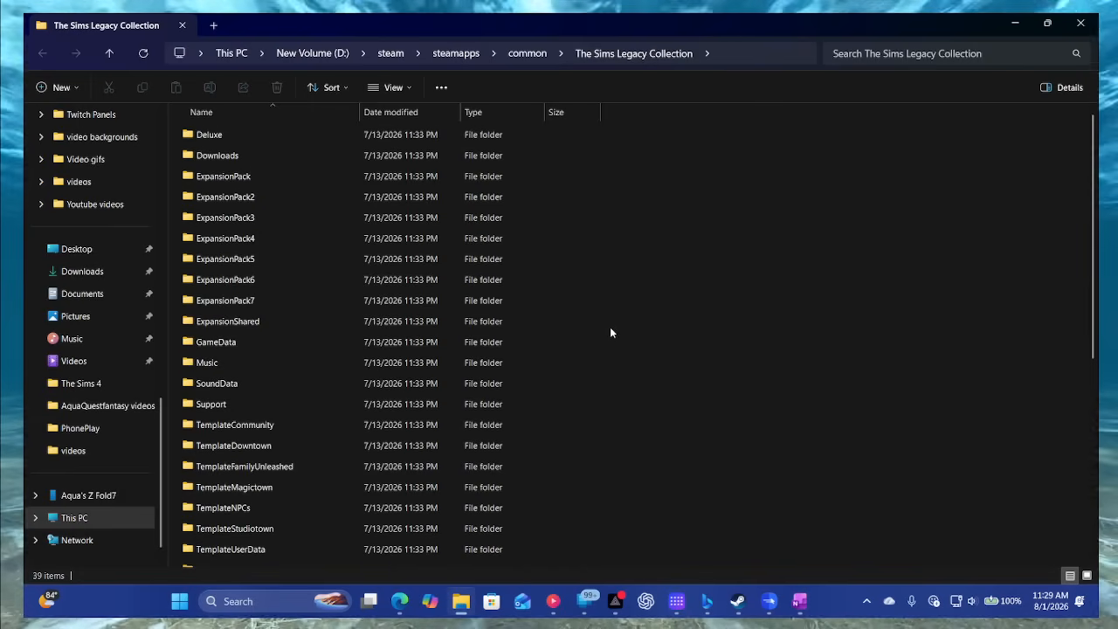
pyautogui.scroll(-2, 380, 350)
pyautogui.scroll(2, 380, 349)
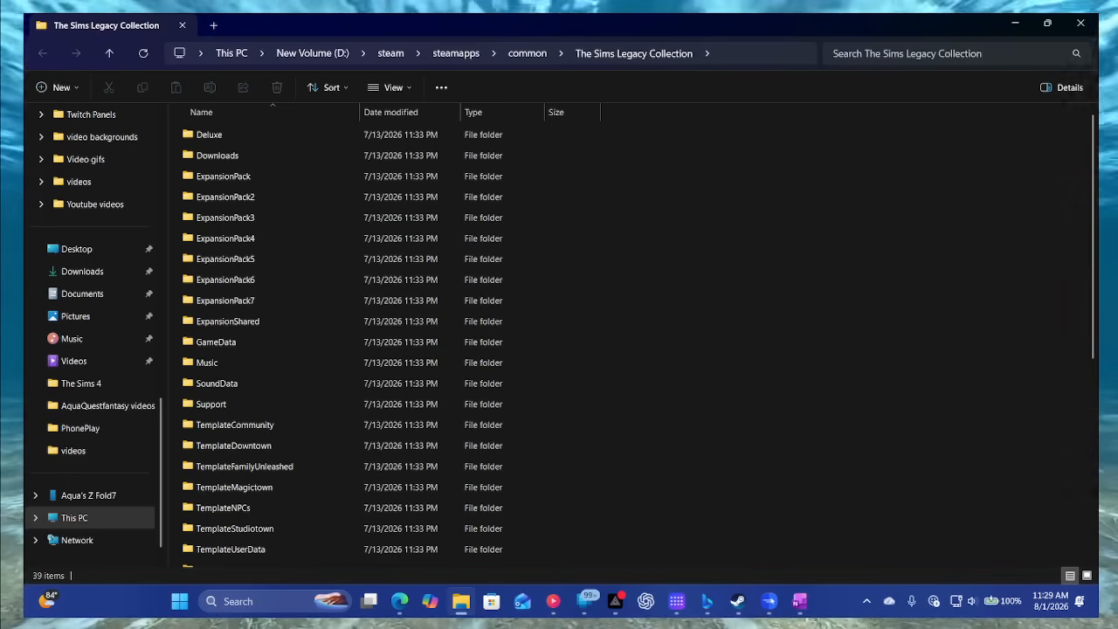
# - Bring the browser window with the Nexus Mods page for The Sims into view, maximize it and look over the trending mods
pyautogui.moveTo(1117, 96); pyautogui.dragTo(794, 144)
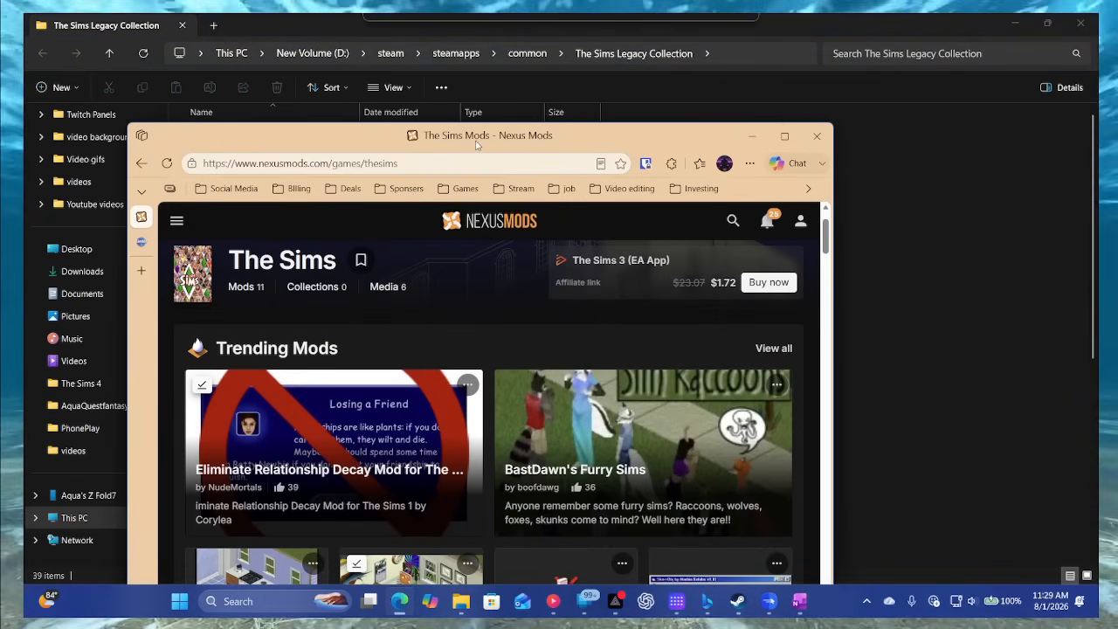
pyautogui.doubleClick(794, 143)
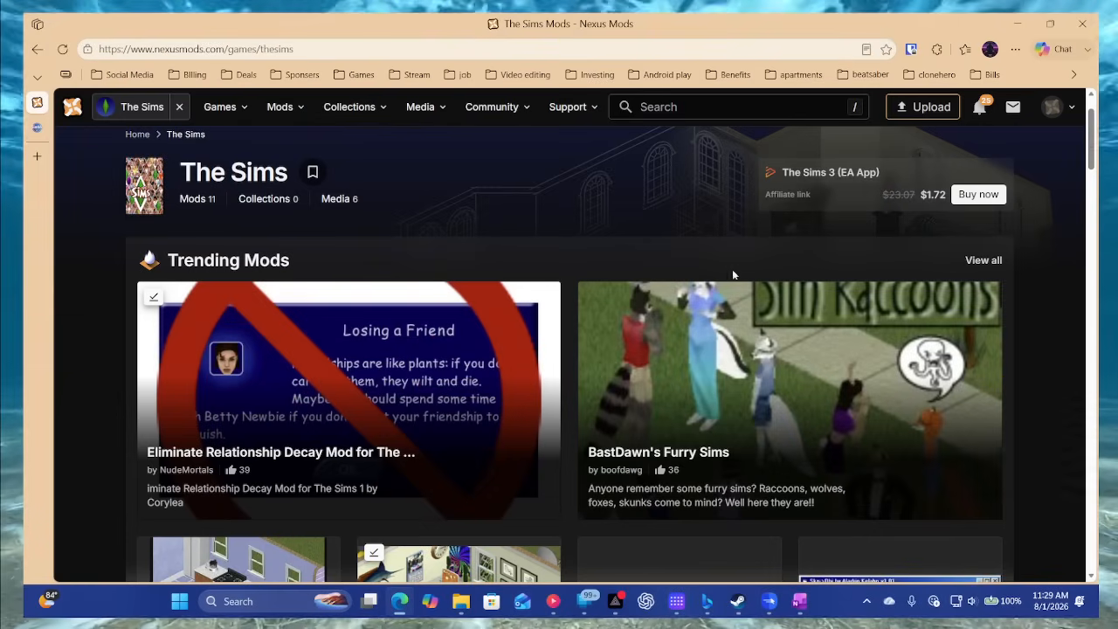
pyautogui.scroll(-4, 632, 274)
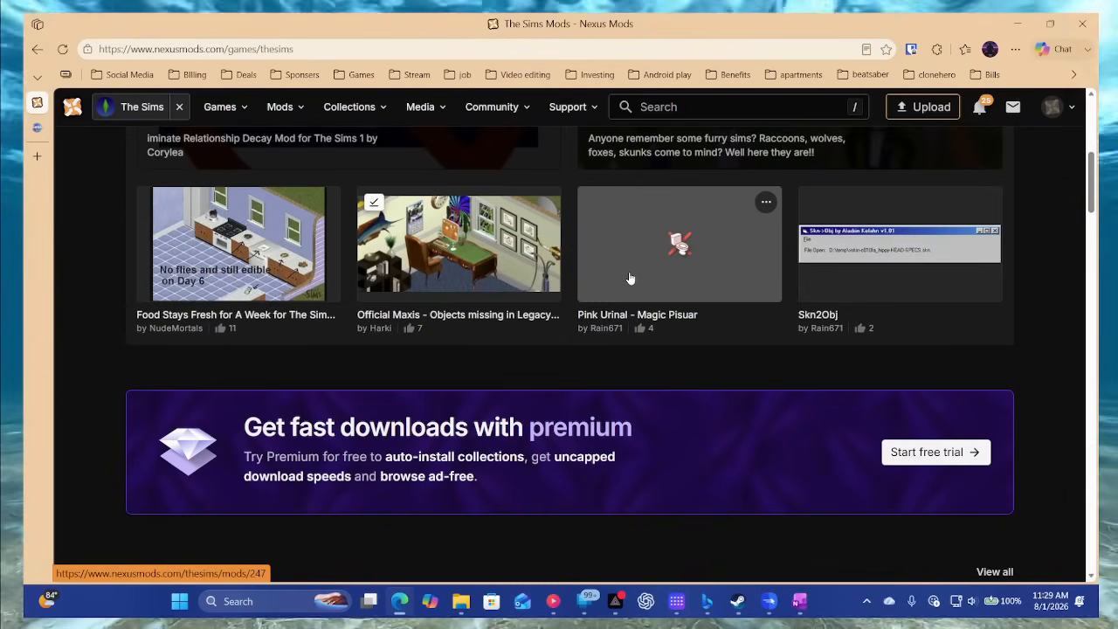
pyautogui.scroll(3, 733, 466)
pyautogui.scroll(2, 733, 460)
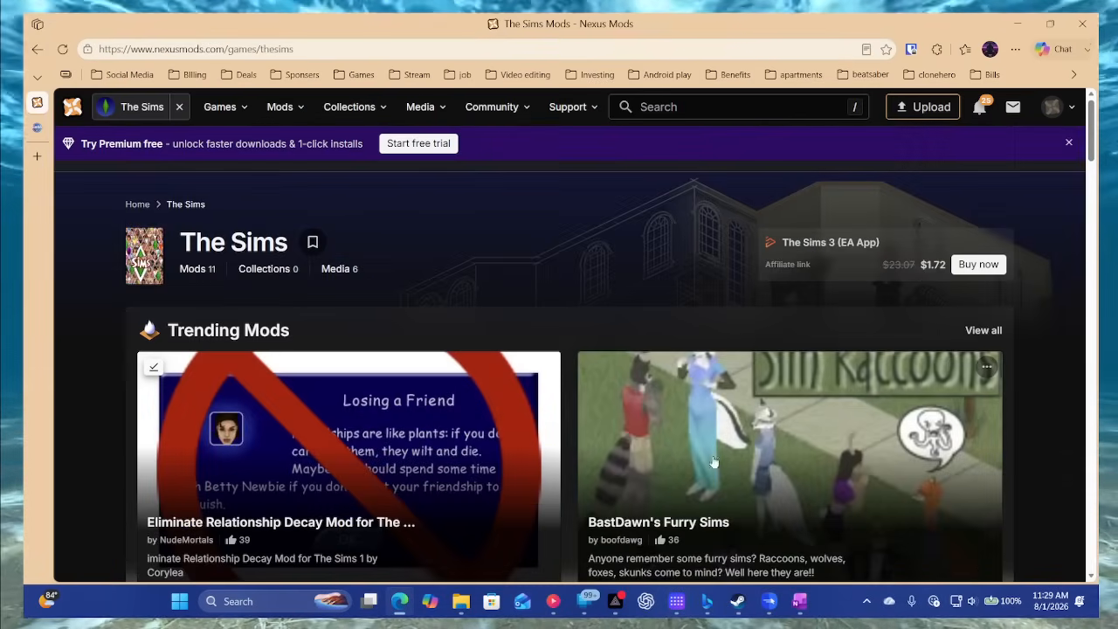
pyautogui.scroll(-2, 417, 327)
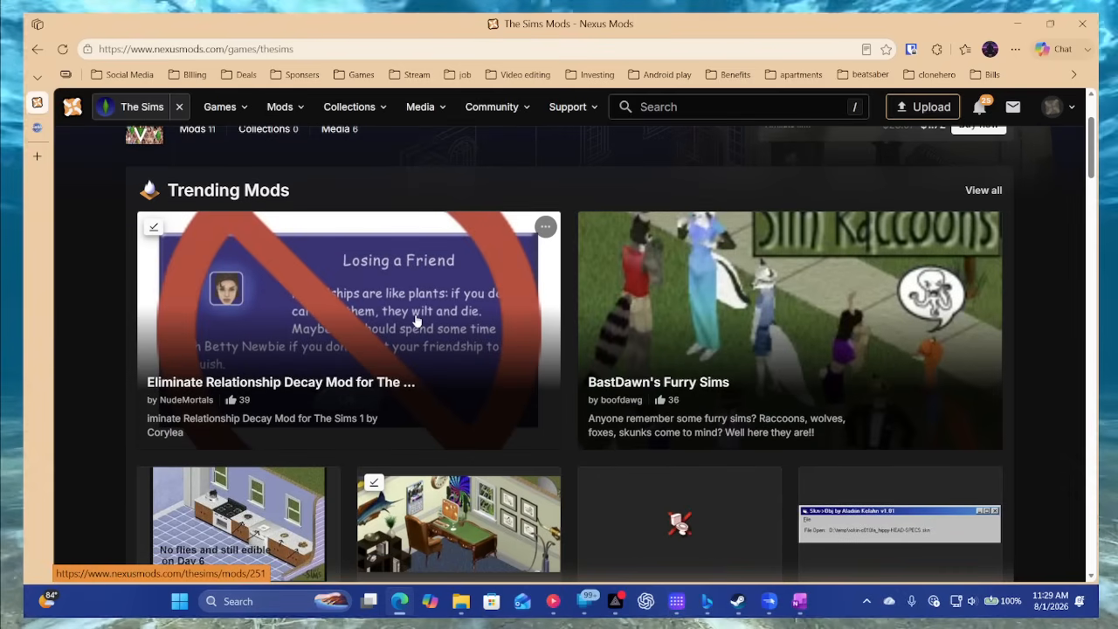
# - Open the Eliminate Relationship Decay mod page and read its description and installation instructions
pyautogui.click(416, 322)
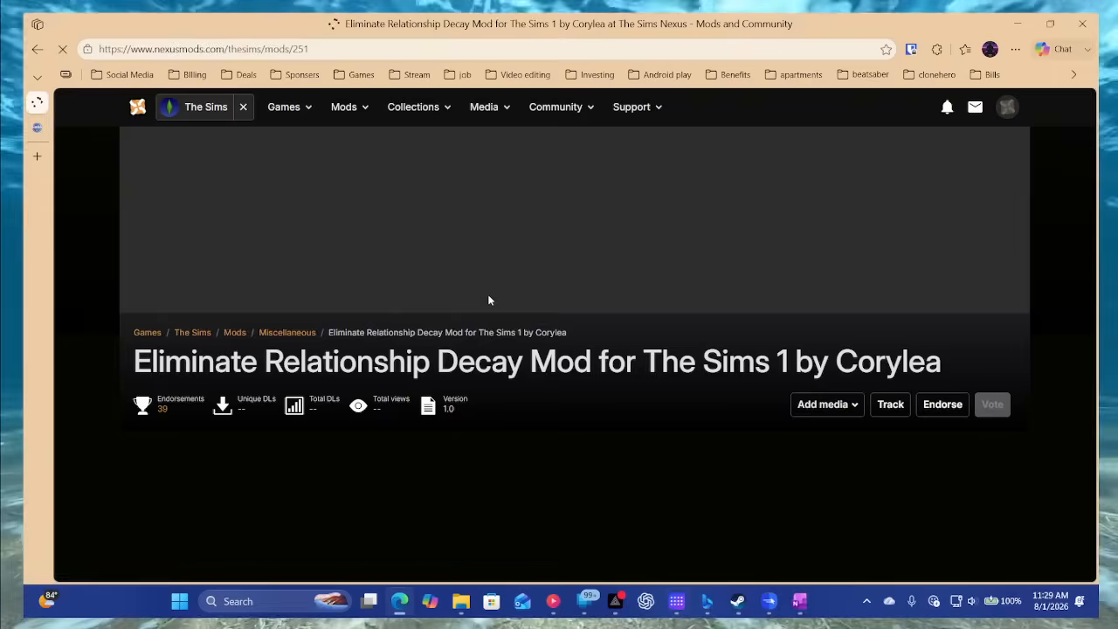
pyautogui.scroll(-3, 494, 301)
pyautogui.scroll(-5, 494, 301)
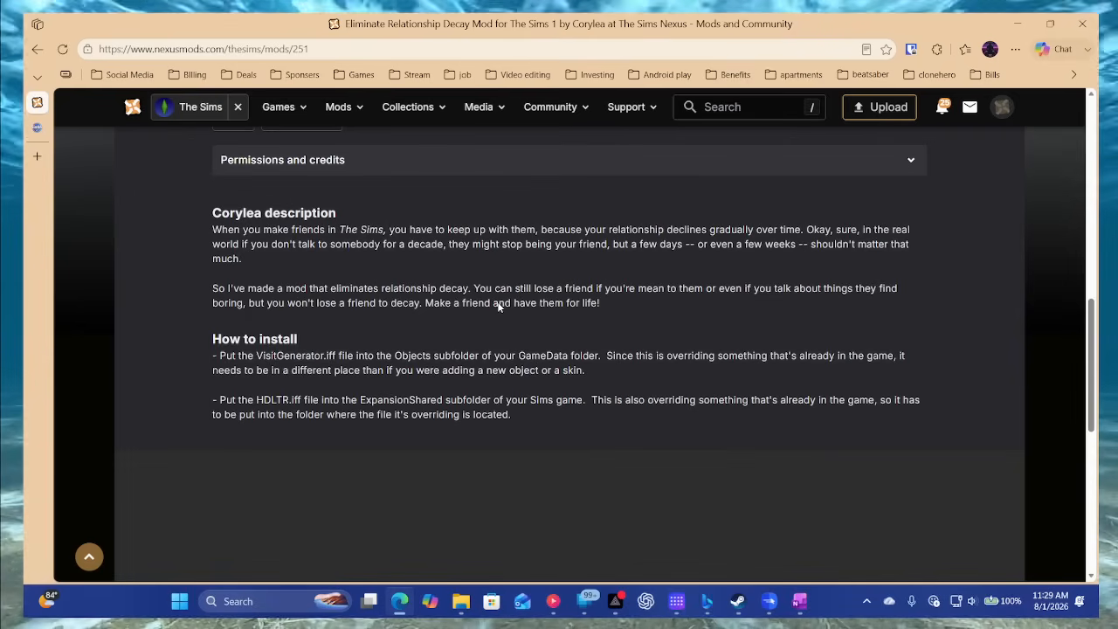
pyautogui.scroll(3, 378, 356)
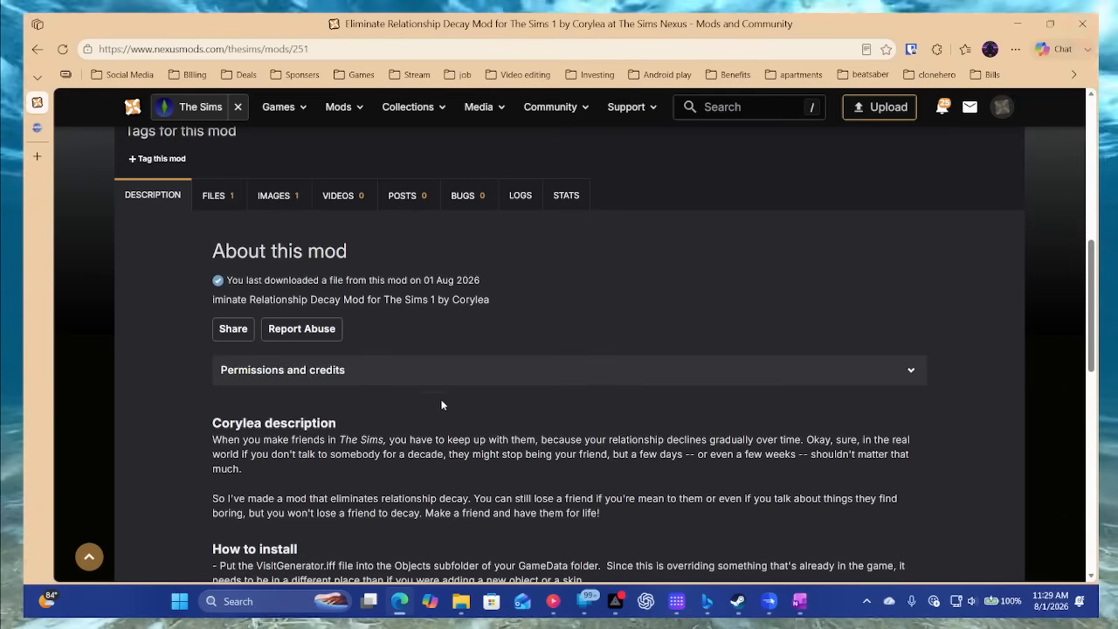
pyautogui.scroll(-4, 447, 398)
pyautogui.scroll(3, 443, 401)
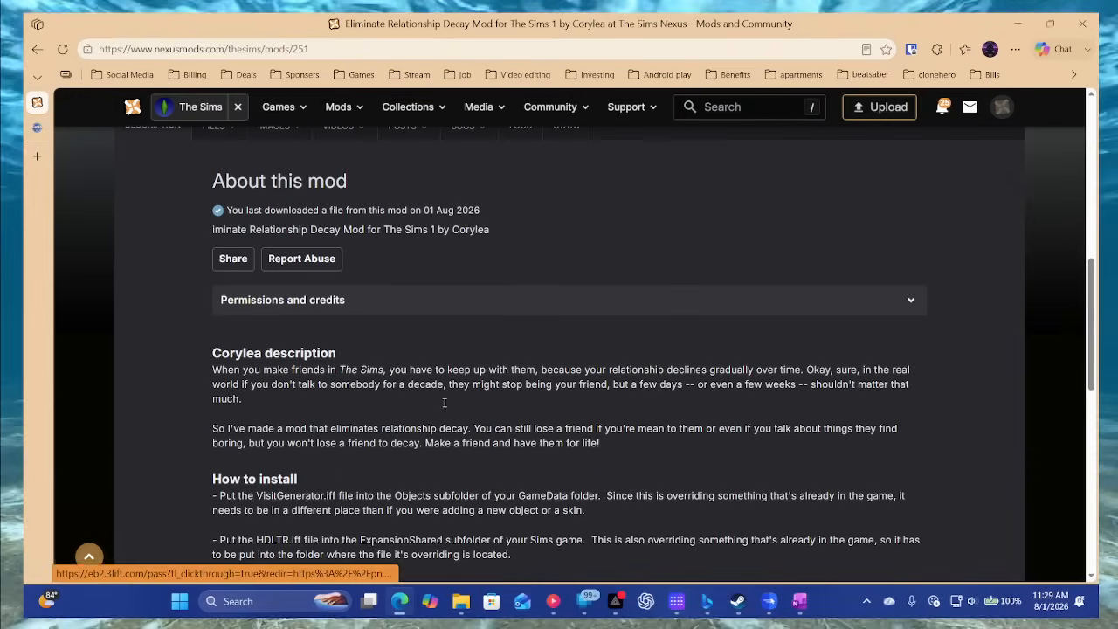
pyautogui.scroll(-2, 443, 401)
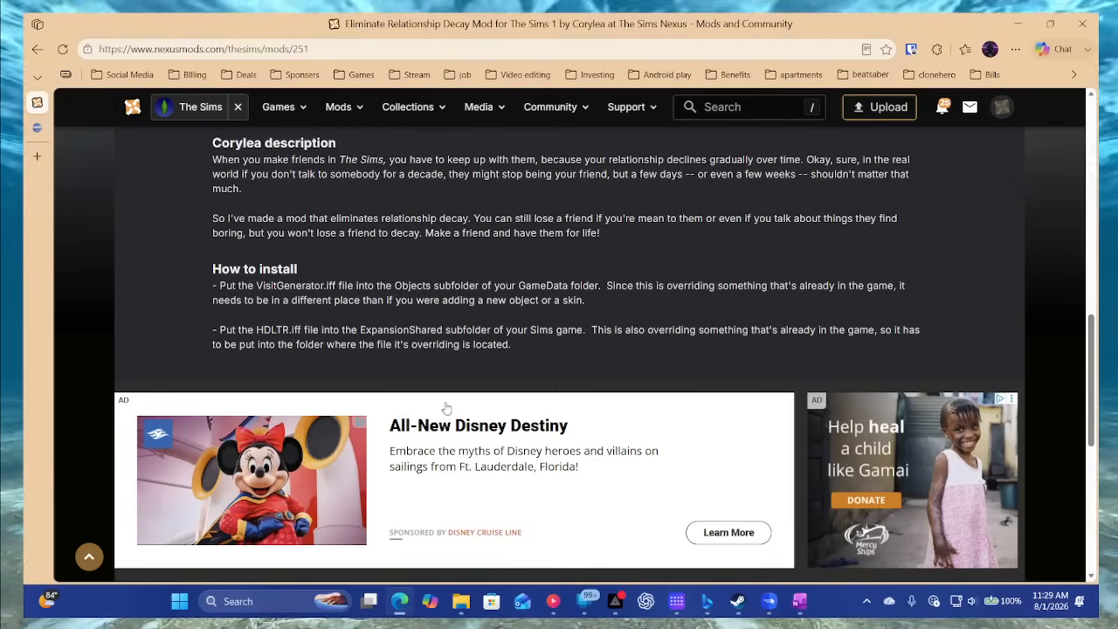
pyautogui.scroll(2, 446, 407)
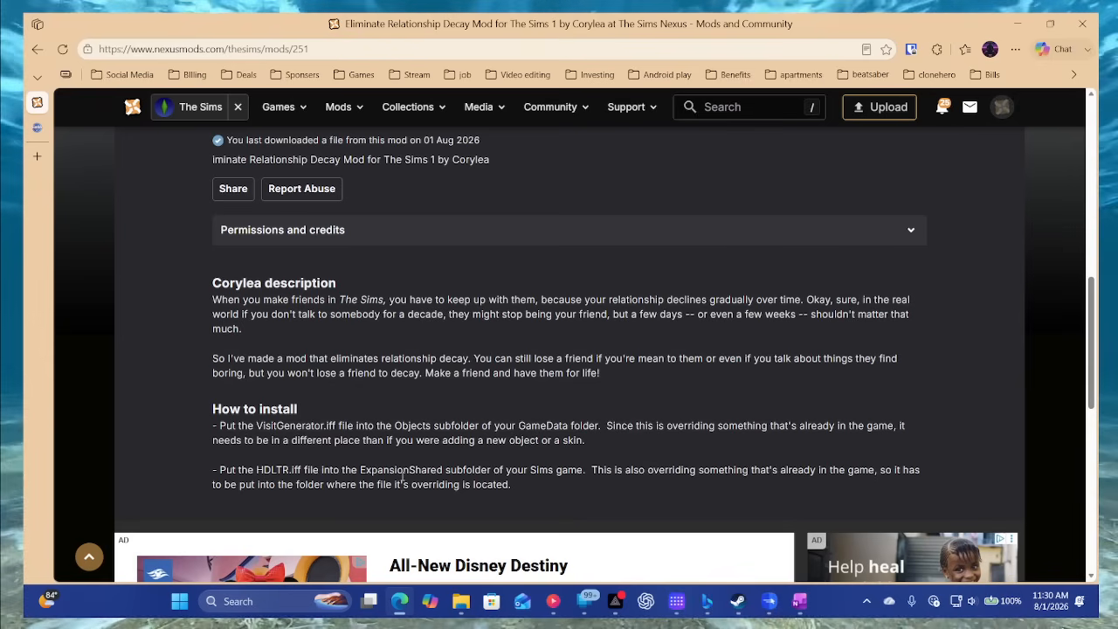
# - Place the game folder and the mod page side by side, and open the Objects subfolder inside GameData
pyautogui.doubleClick(661, 19)
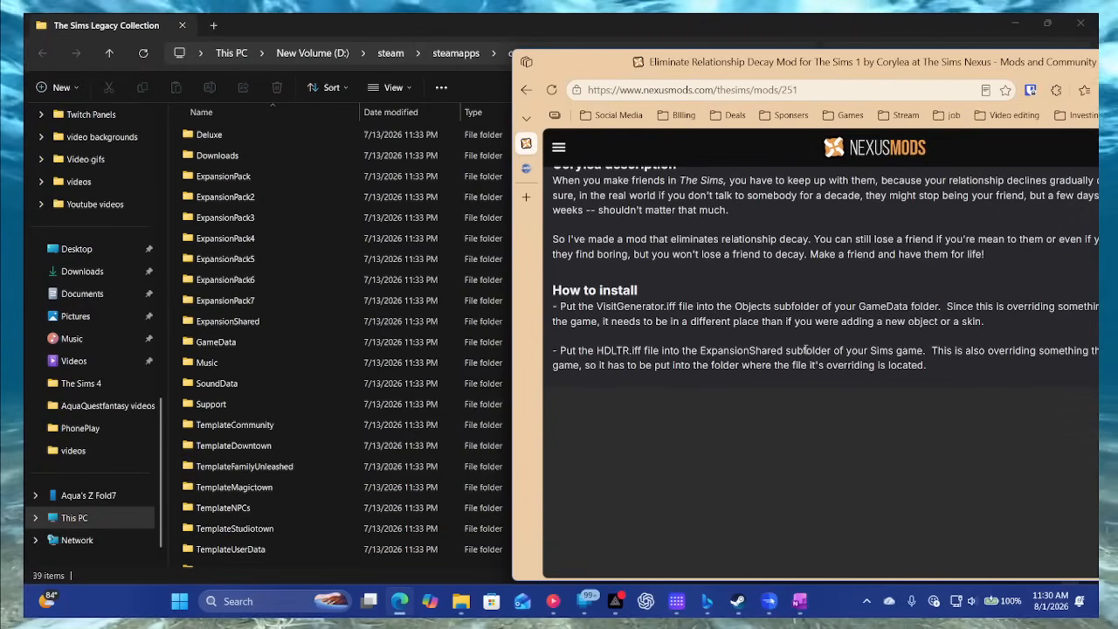
pyautogui.click(260, 321)
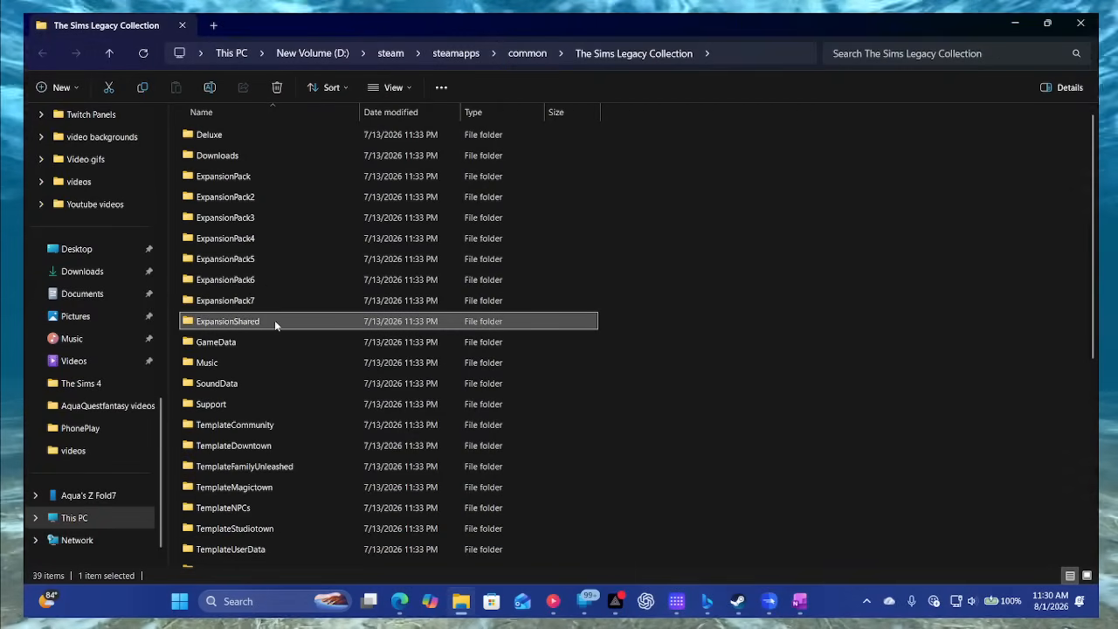
pyautogui.press('super+Left')
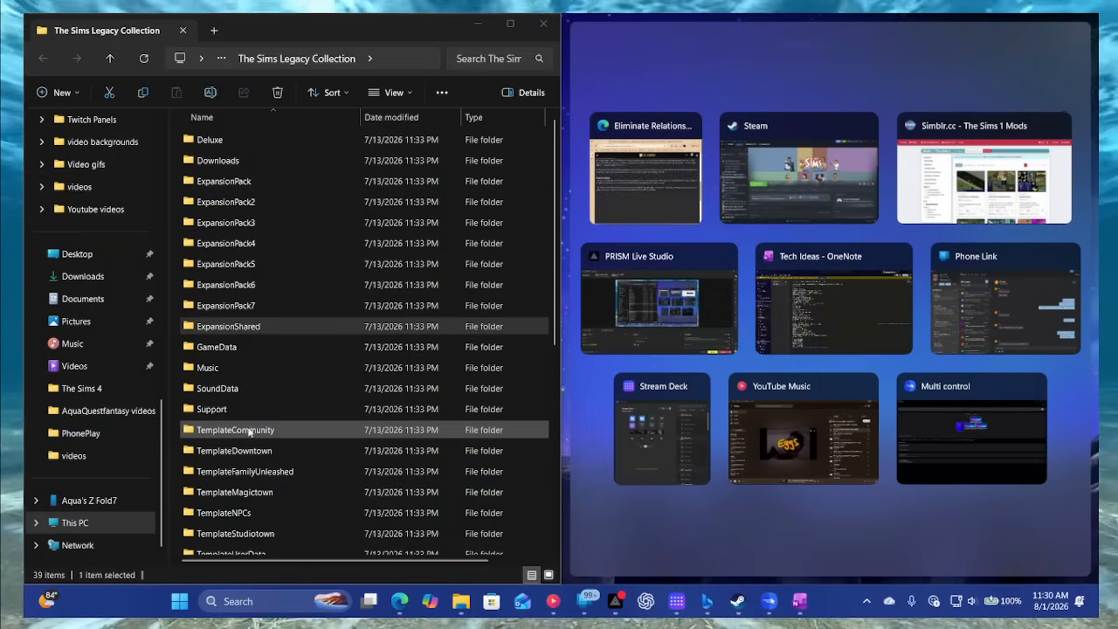
pyautogui.click(653, 198)
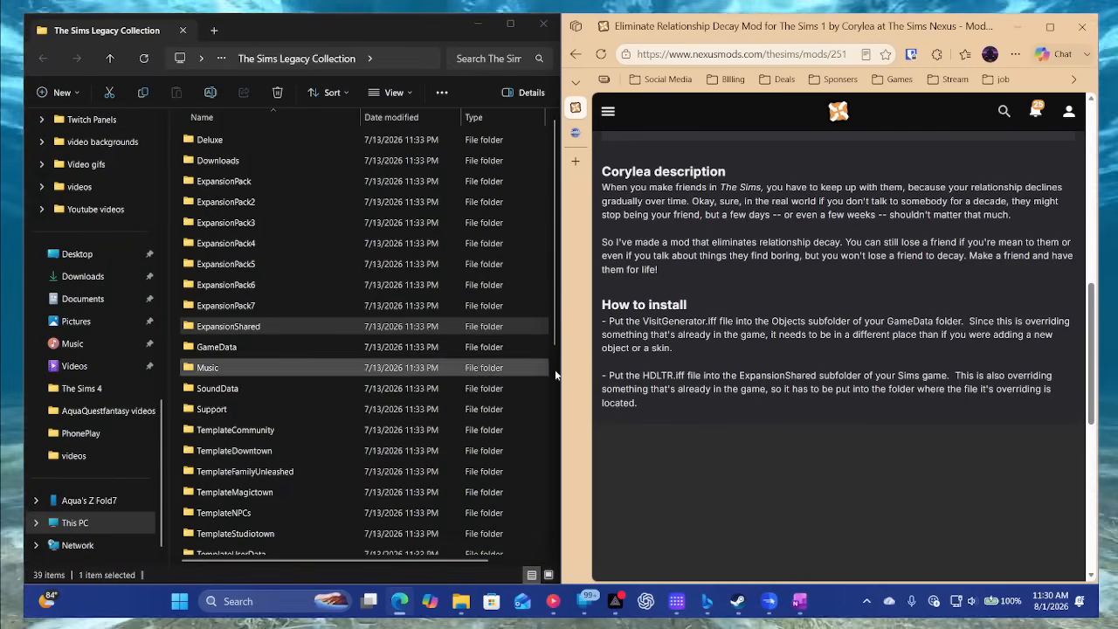
pyautogui.click(440, 333)
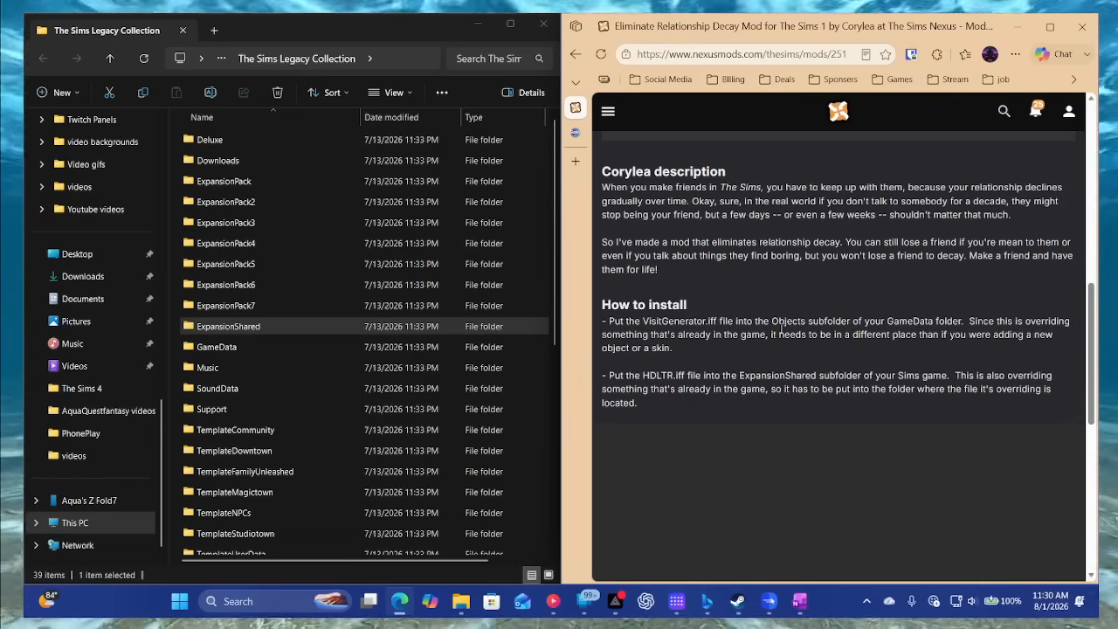
pyautogui.doubleClick(252, 347)
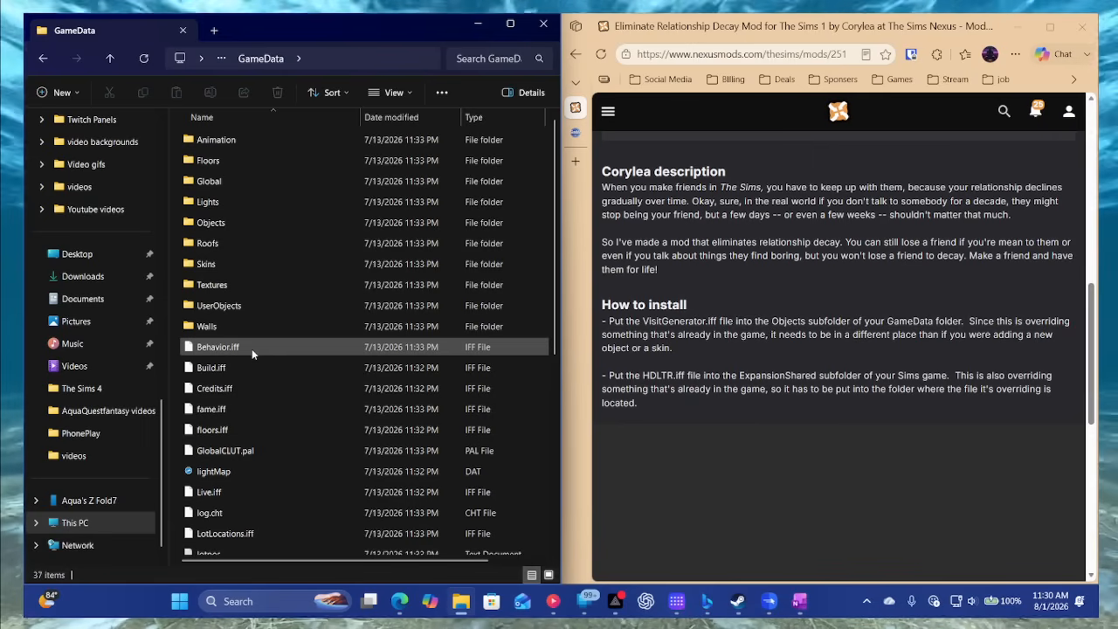
pyautogui.doubleClick(229, 224)
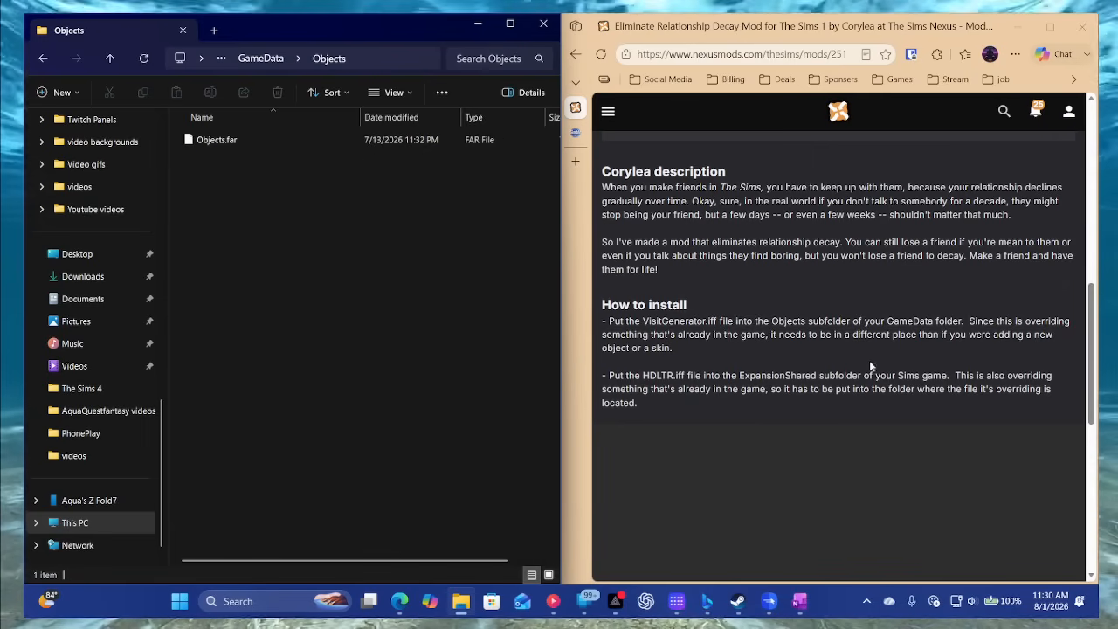
# - Review the mod page's installation instructions and manual download option, and go back to the list of The Sims mods
pyautogui.scroll(-5, 763, 332)
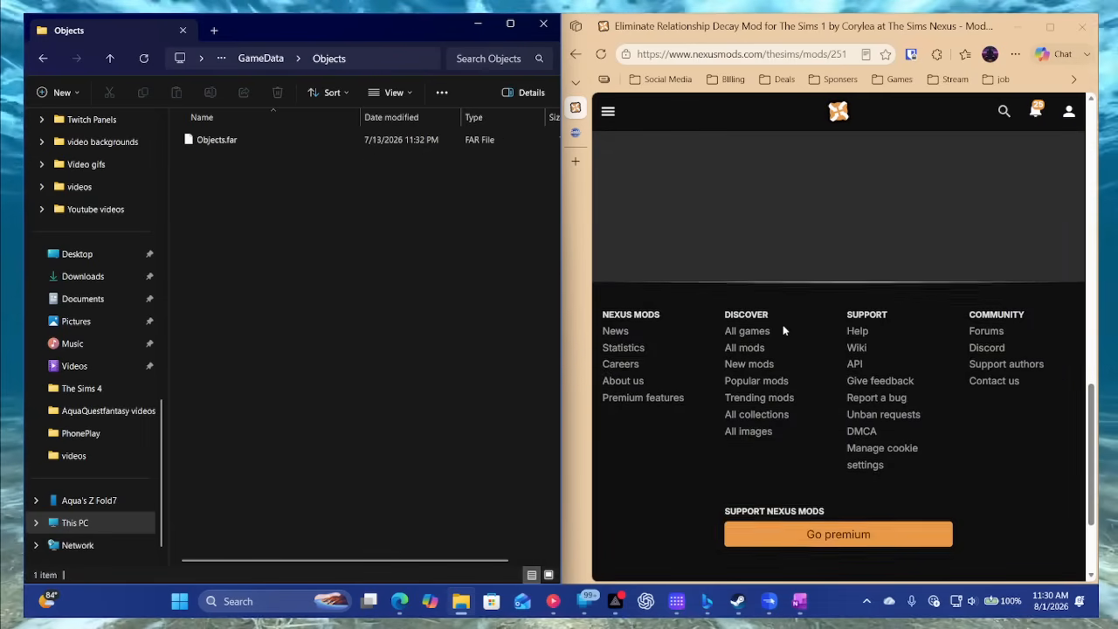
pyautogui.scroll(10, 778, 326)
pyautogui.scroll(2, 783, 325)
pyautogui.scroll(-5, 796, 327)
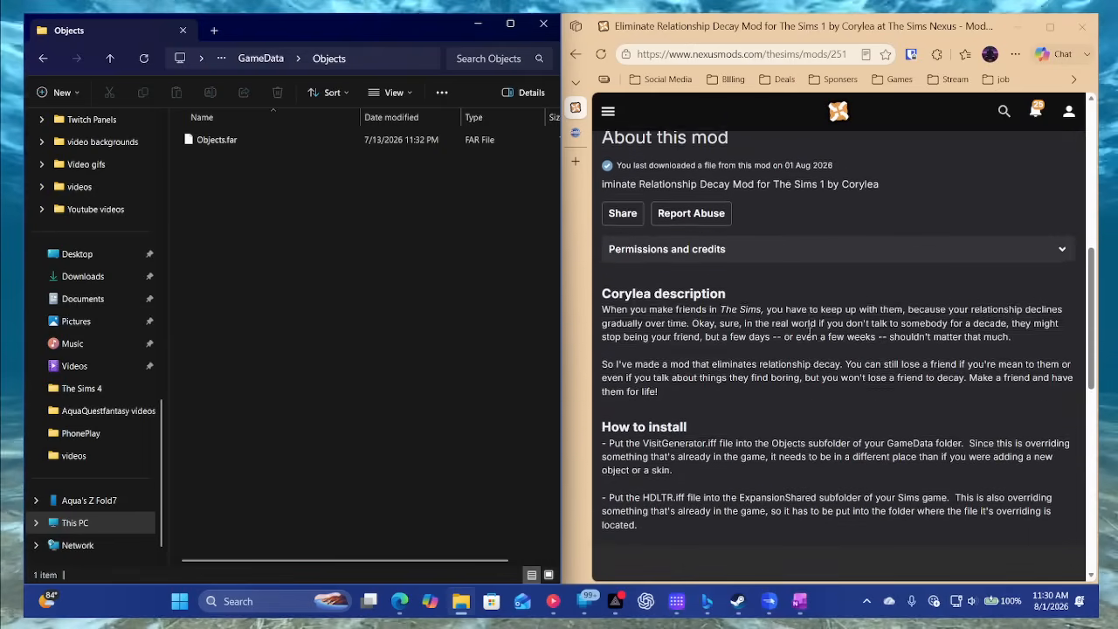
pyautogui.scroll(6, 809, 334)
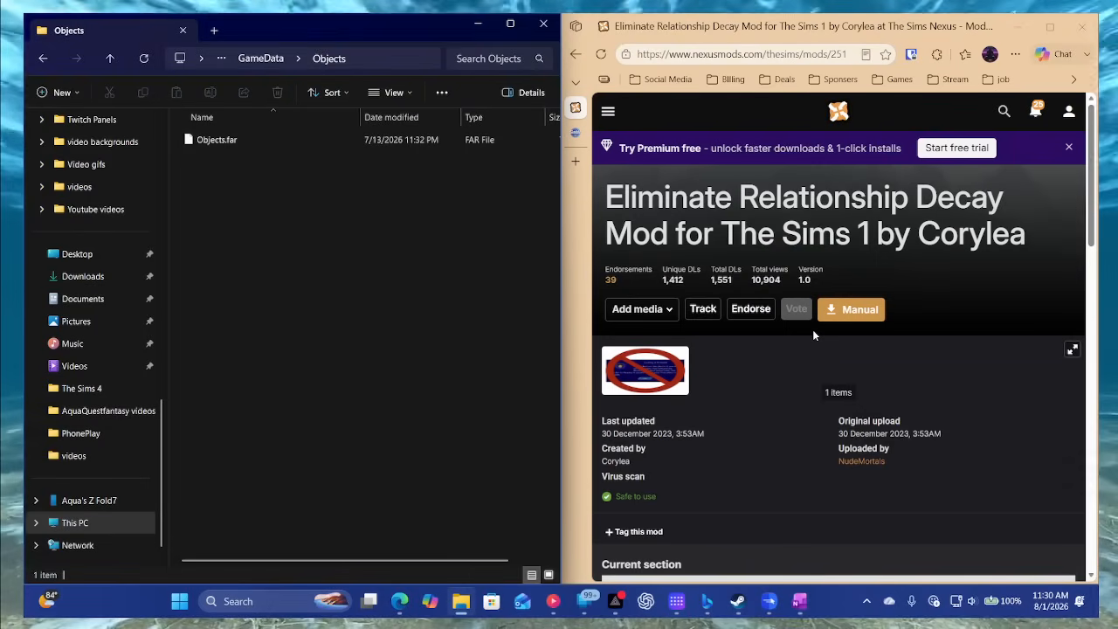
pyautogui.scroll(-1, 816, 334)
pyautogui.scroll(1, 797, 191)
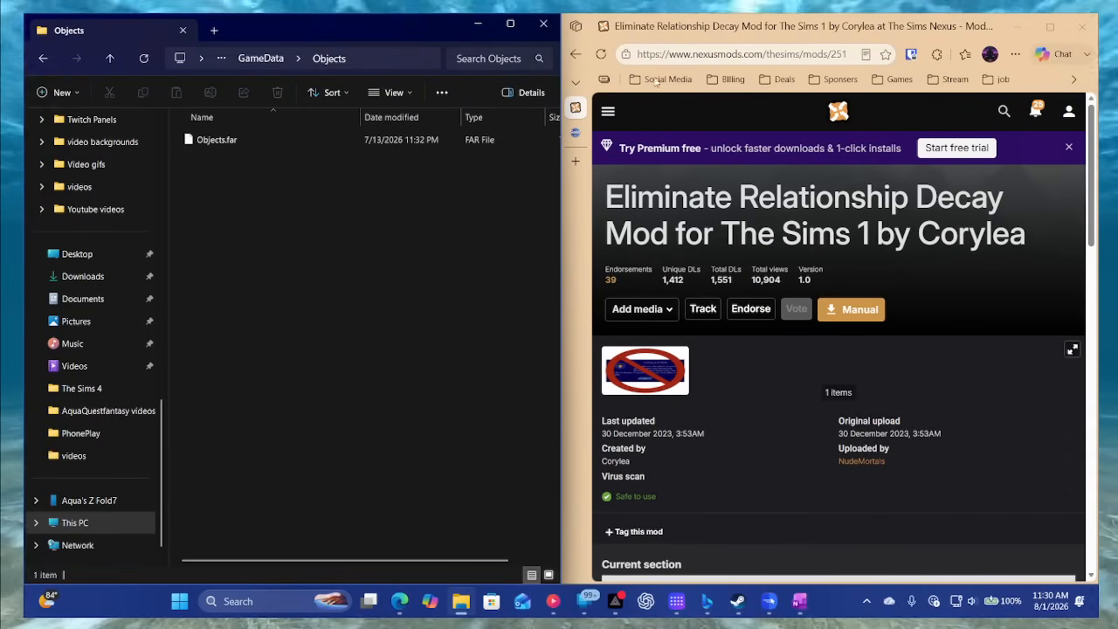
pyautogui.click(575, 54)
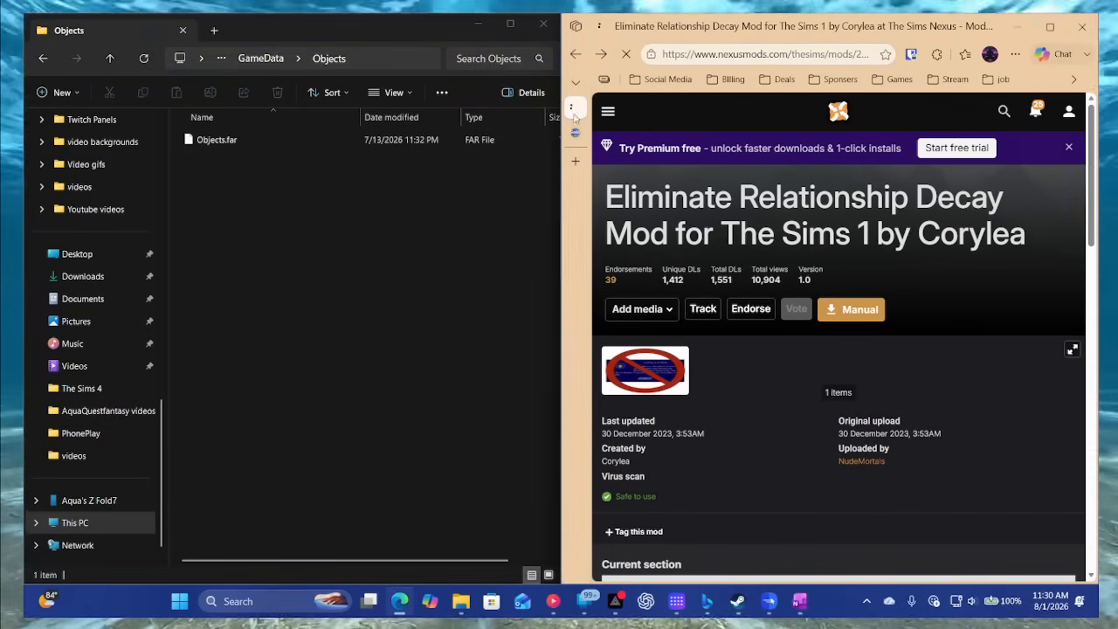
# - Browse the Sims 1 mods on Simblr.cc, and return to the Nexus Mods listing for The Sims
pyautogui.click(575, 133)
pyautogui.scroll(-15, 887, 375)
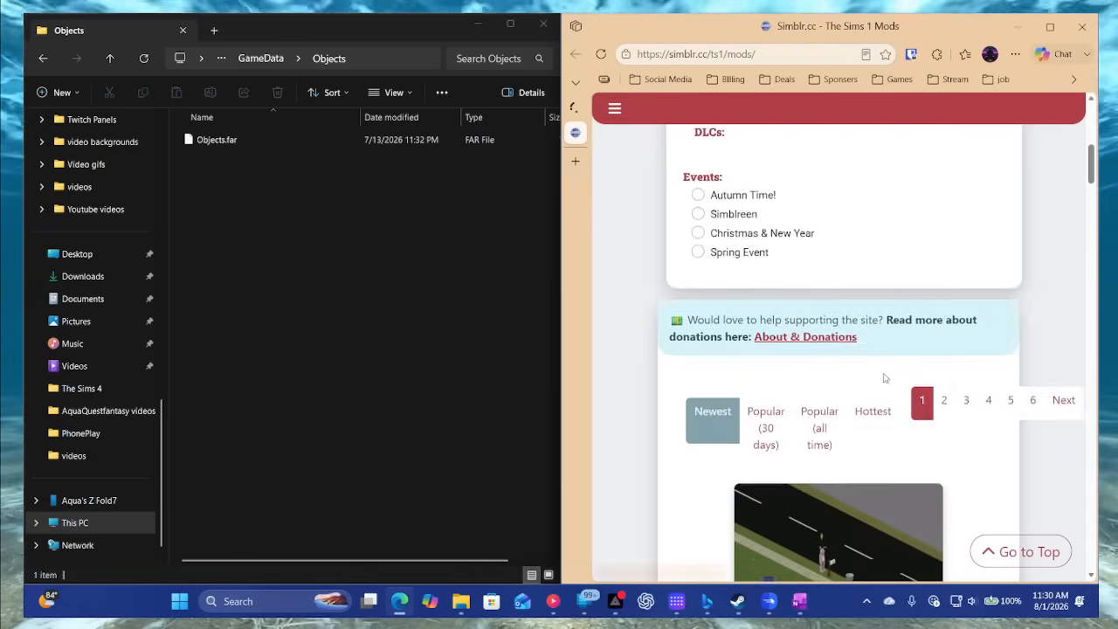
pyautogui.scroll(-4, 885, 376)
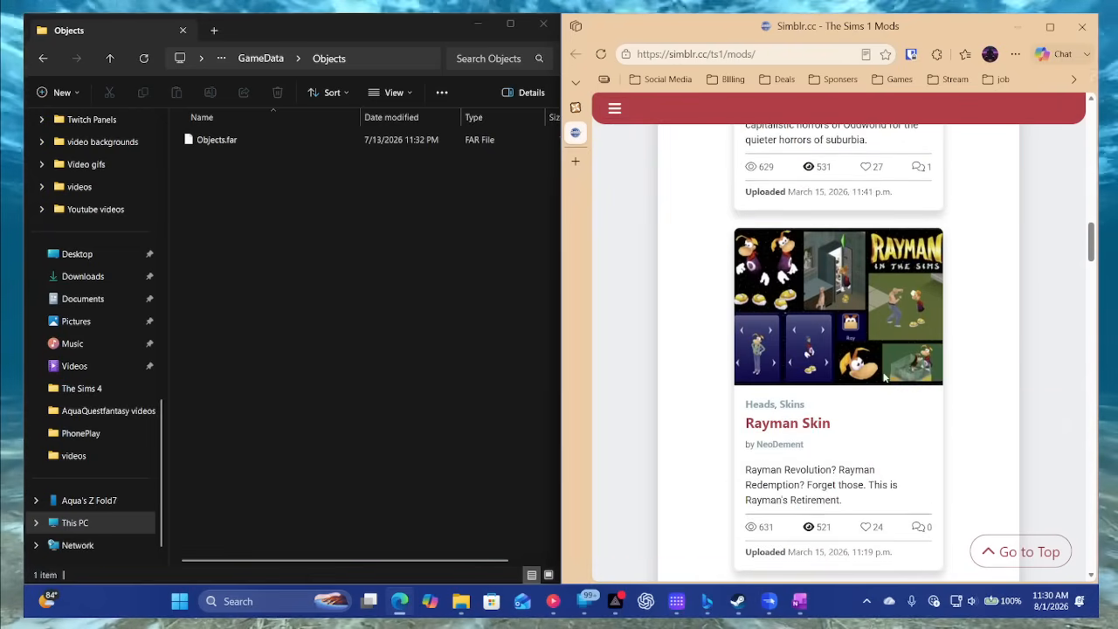
pyautogui.scroll(3, 885, 377)
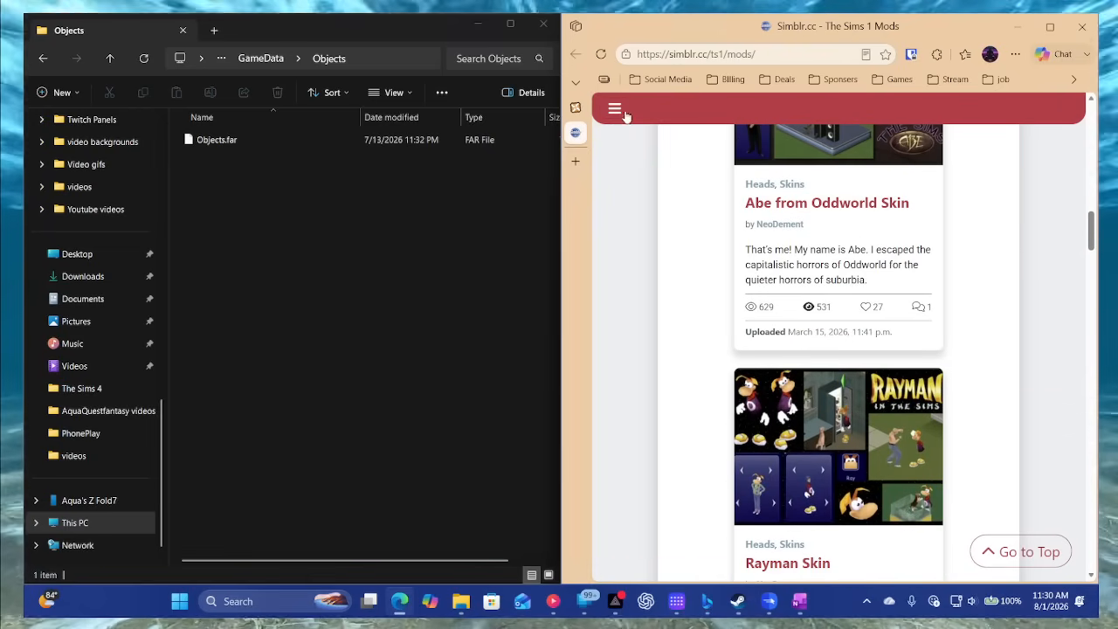
pyautogui.click(576, 106)
pyautogui.scroll(-8, 812, 353)
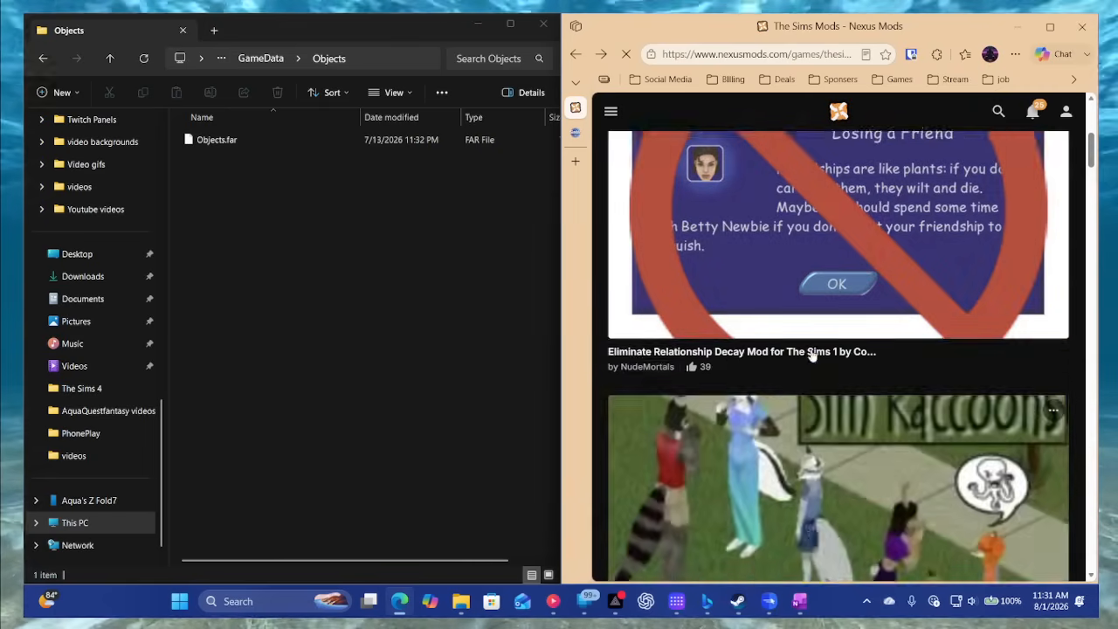
# - Open the Eliminate Relationship Decay mod page on Nexus Mods and download its zip file with the free slow download
pyautogui.scroll(5, 811, 353)
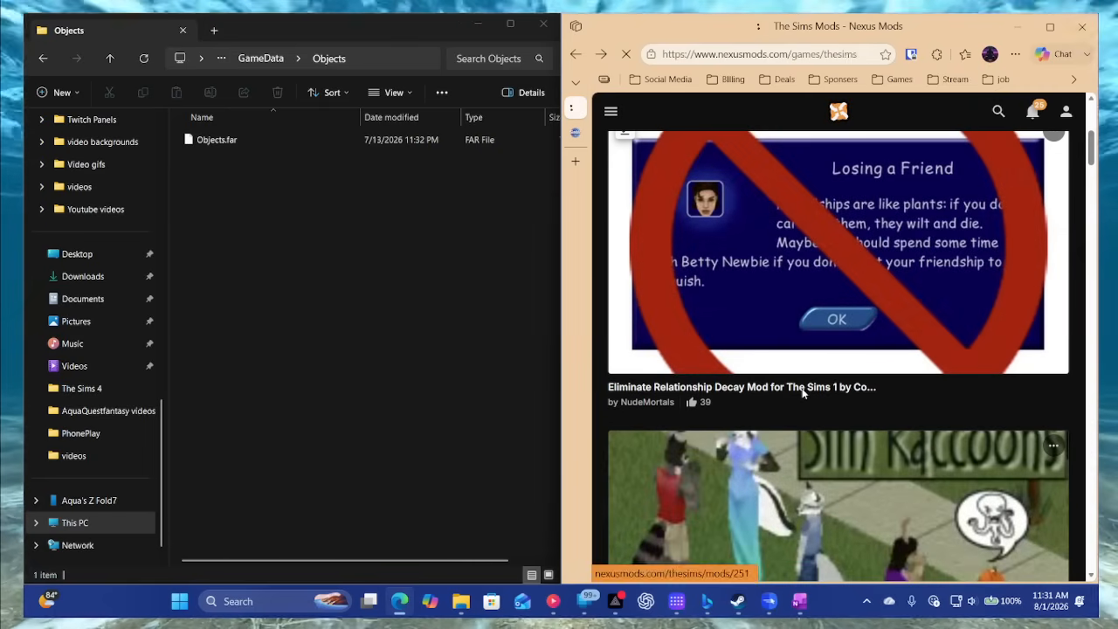
pyautogui.click(803, 391)
pyautogui.scroll(-10, 803, 393)
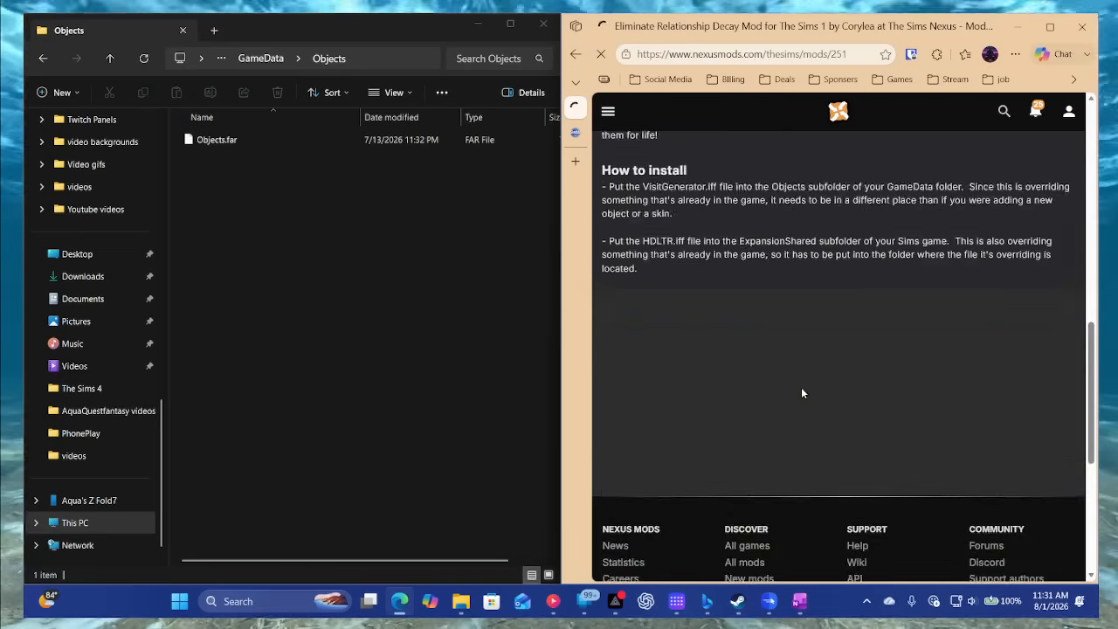
pyautogui.scroll(10, 801, 390)
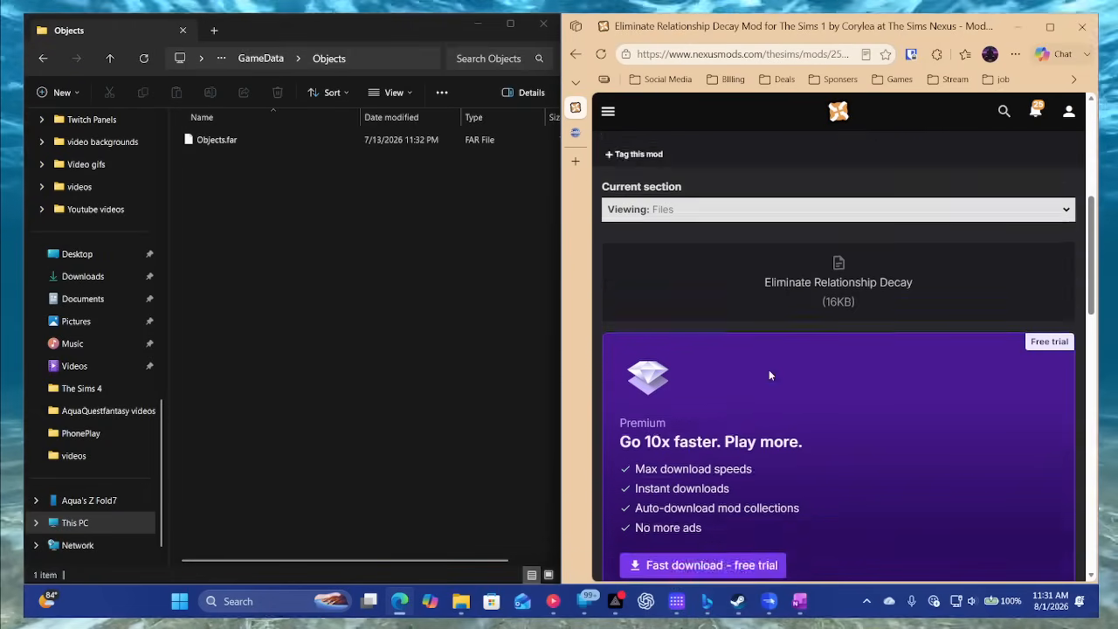
pyautogui.scroll(-10, 769, 376)
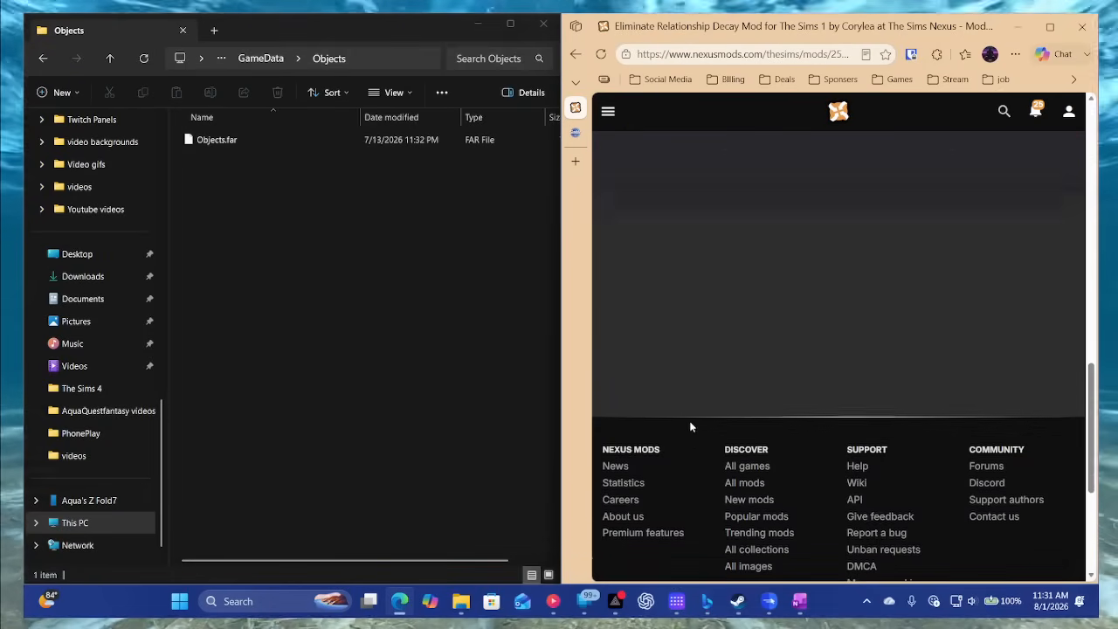
pyautogui.scroll(5, 691, 427)
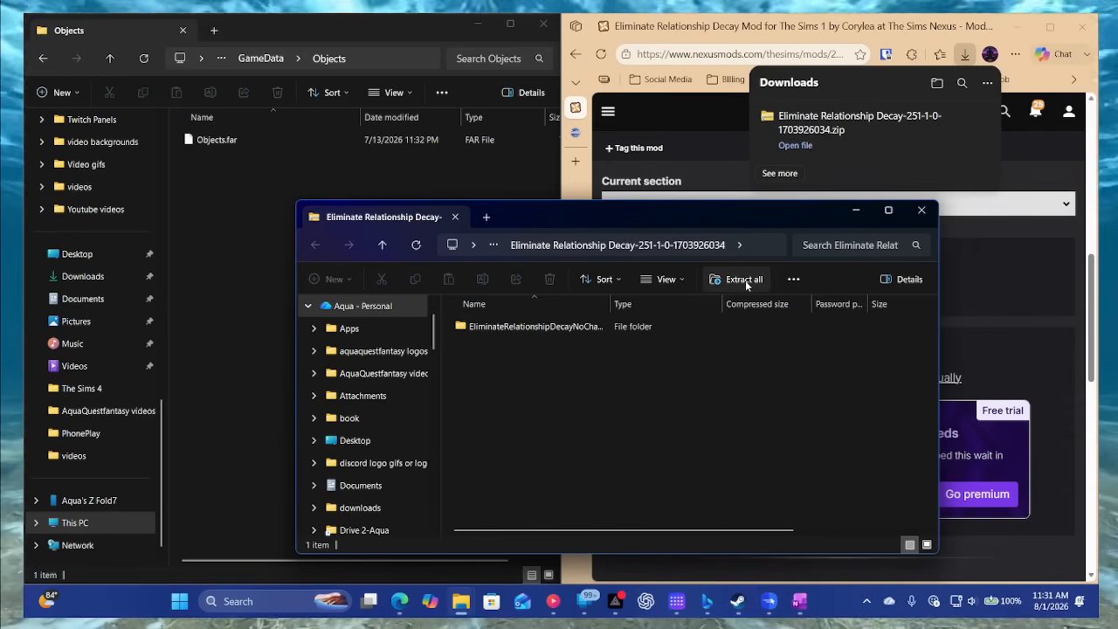
# - Extract the downloaded Eliminate Relationship Decay zip into its default Downloads location, and read the README in the extracted mod folder
pyautogui.click(746, 281)
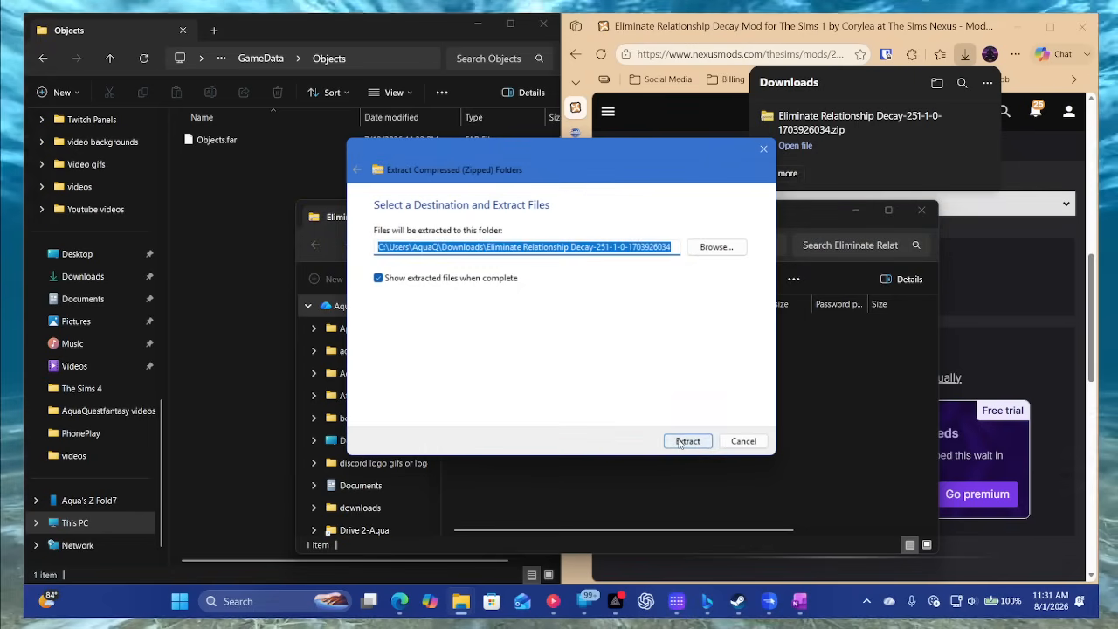
pyautogui.click(682, 442)
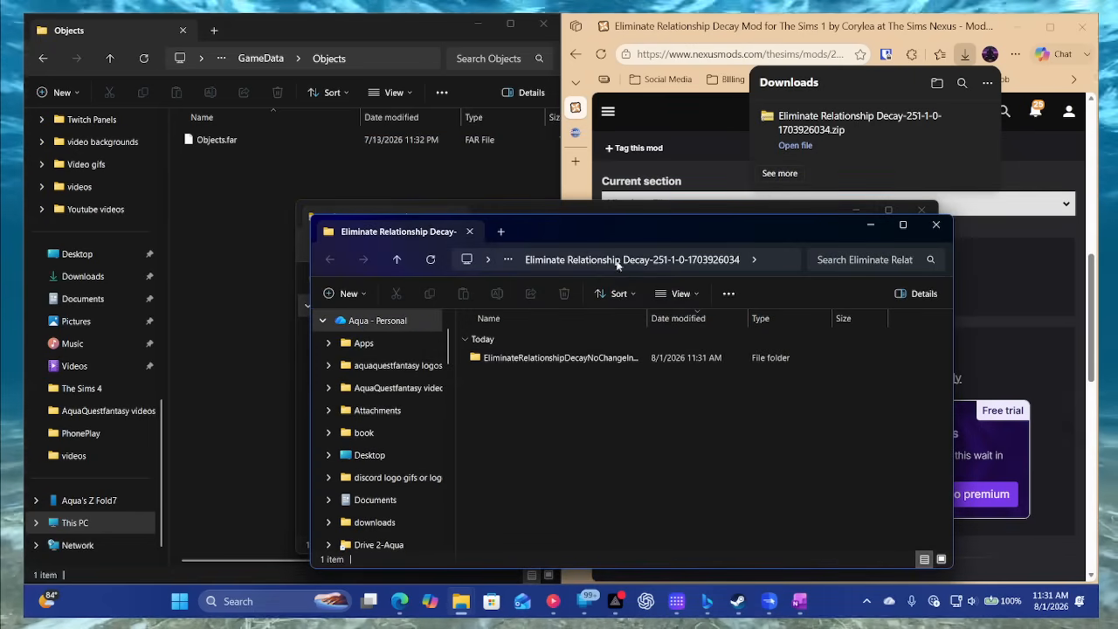
pyautogui.doubleClick(559, 337)
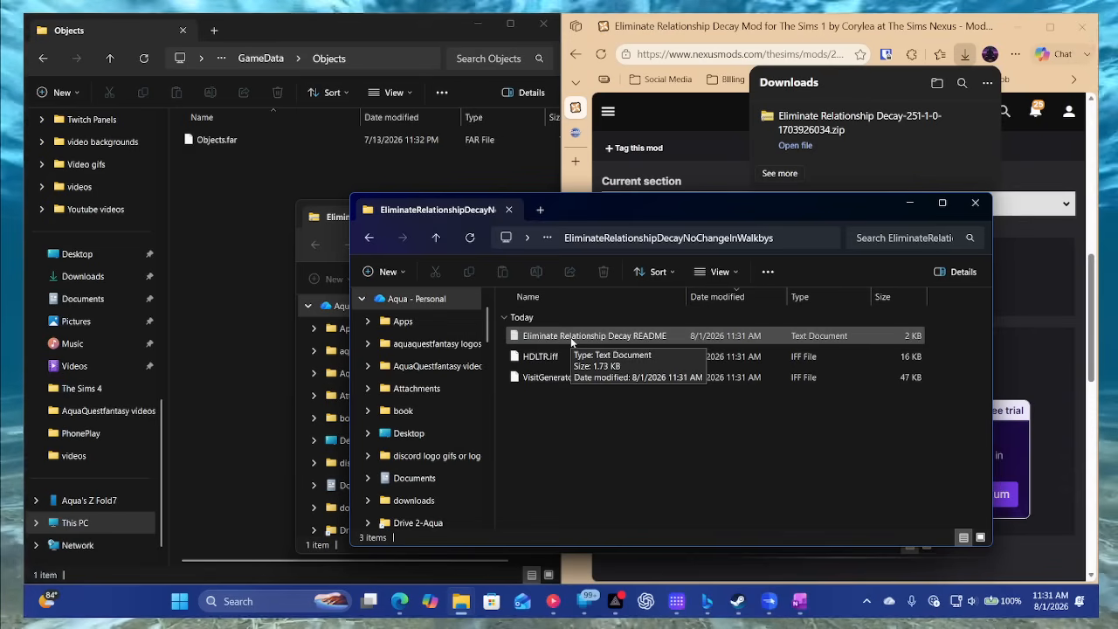
pyautogui.doubleClick(562, 341)
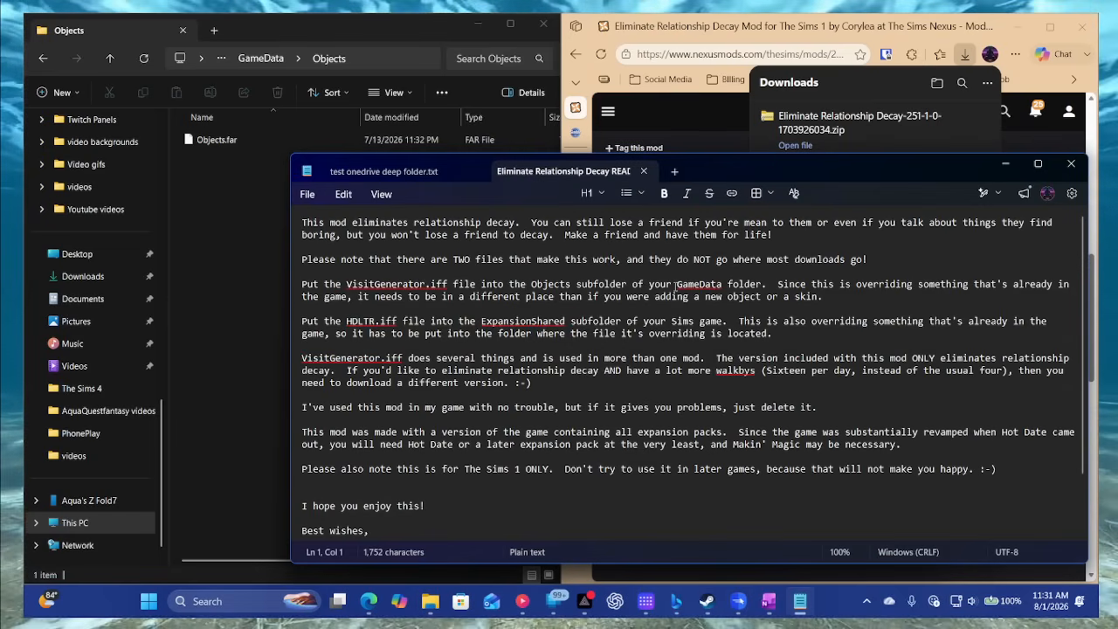
pyautogui.click(1074, 164)
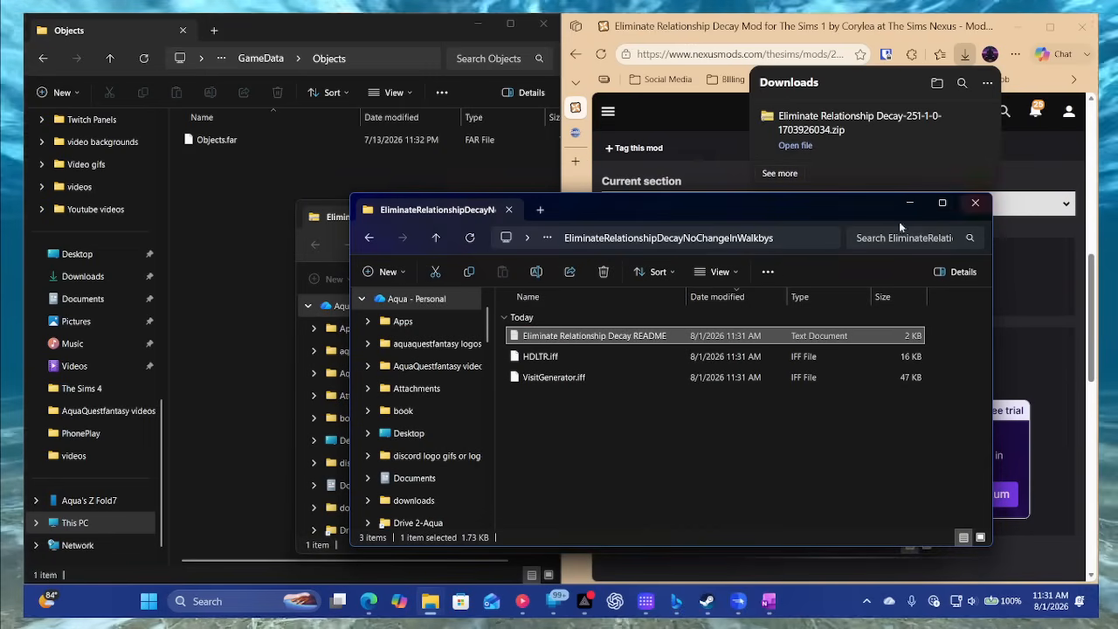
# - Cut VisitGenerator.iff from the extracted mod folder and check its destination in the README
pyautogui.click(537, 355)
pyautogui.click(550, 381)
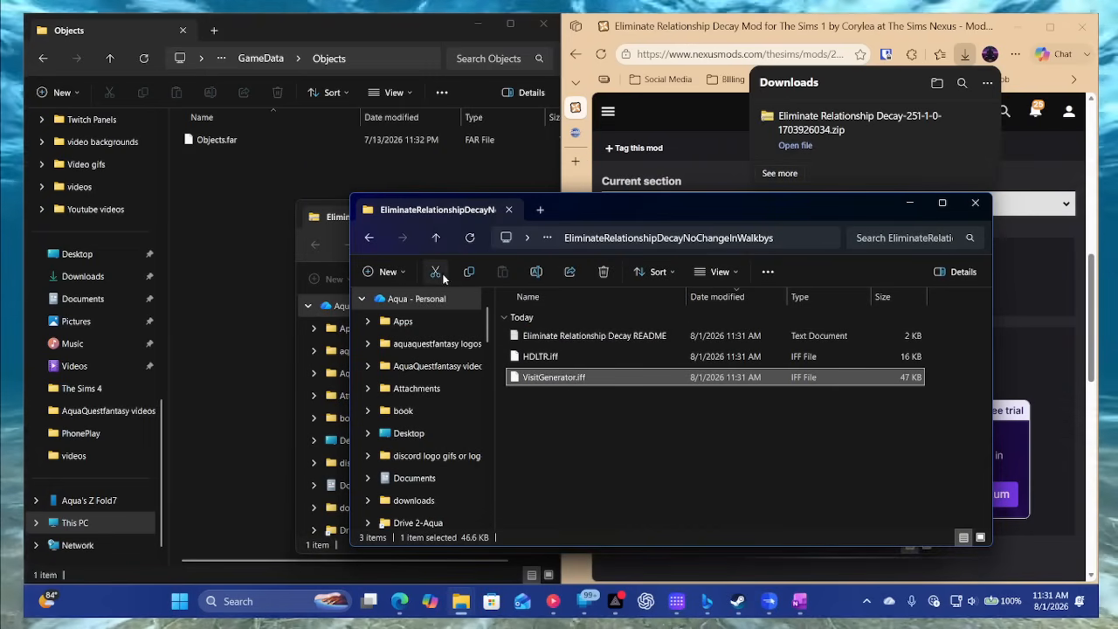
pyautogui.rightClick(548, 381)
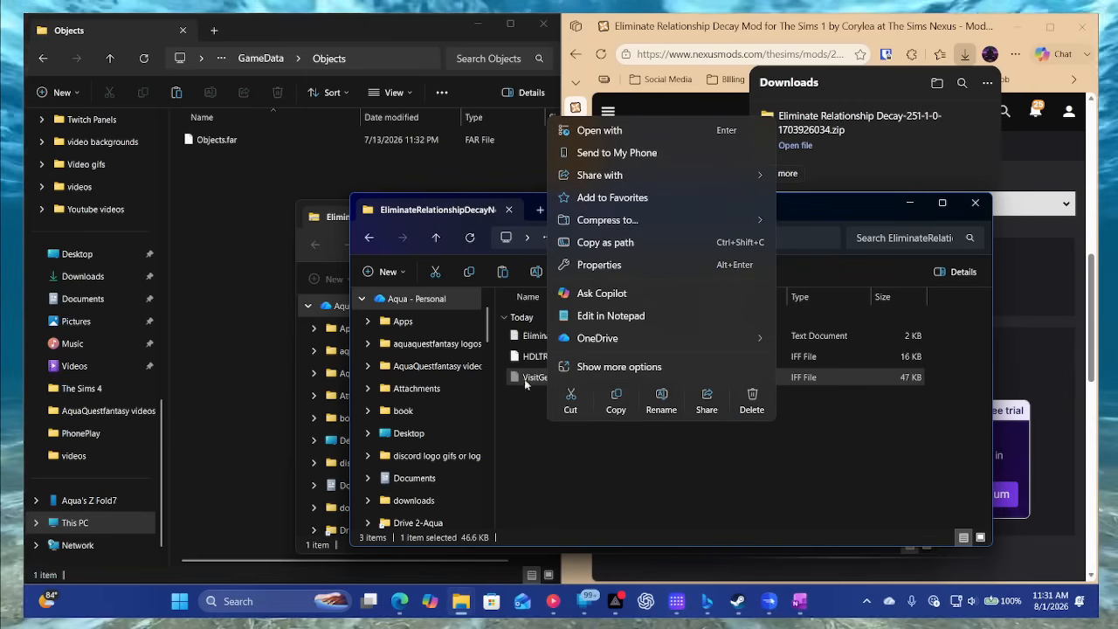
pyautogui.click(572, 401)
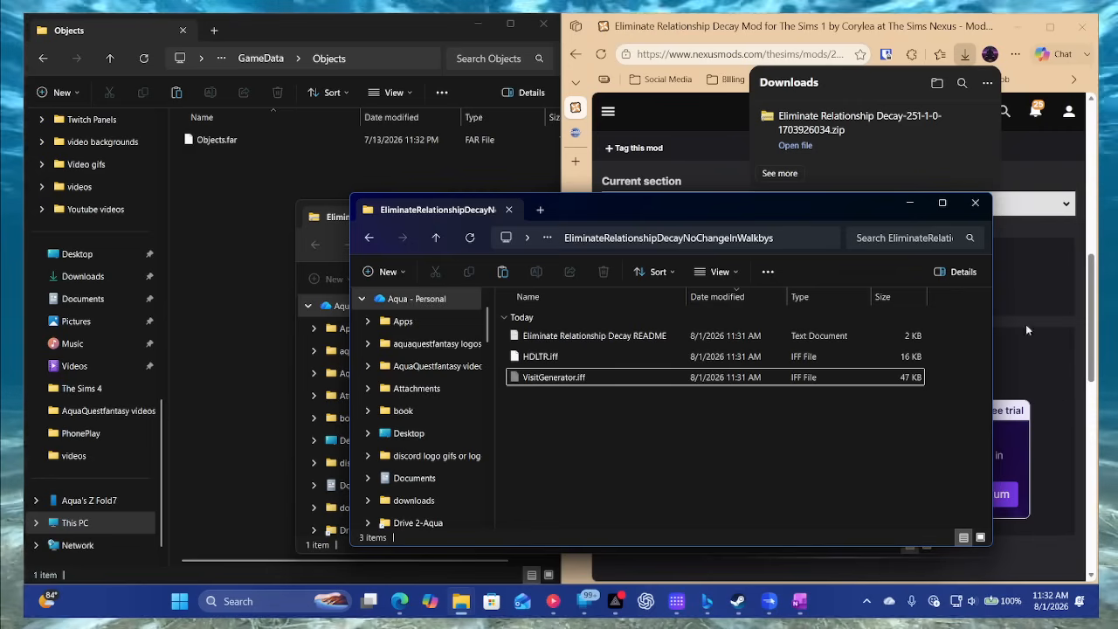
pyautogui.doubleClick(595, 336)
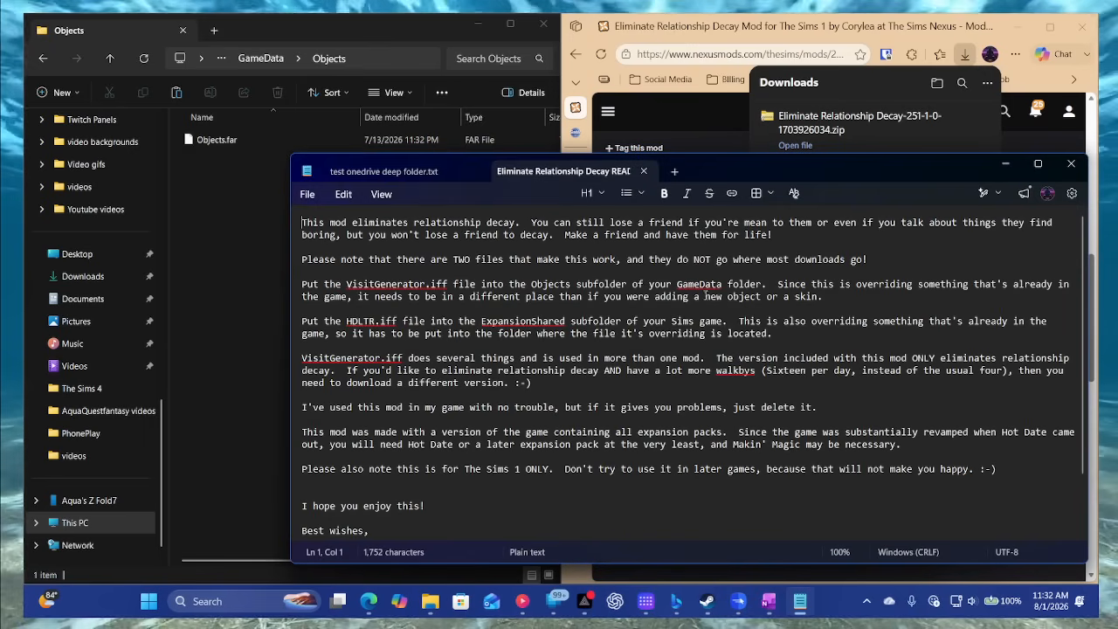
pyautogui.click(211, 244)
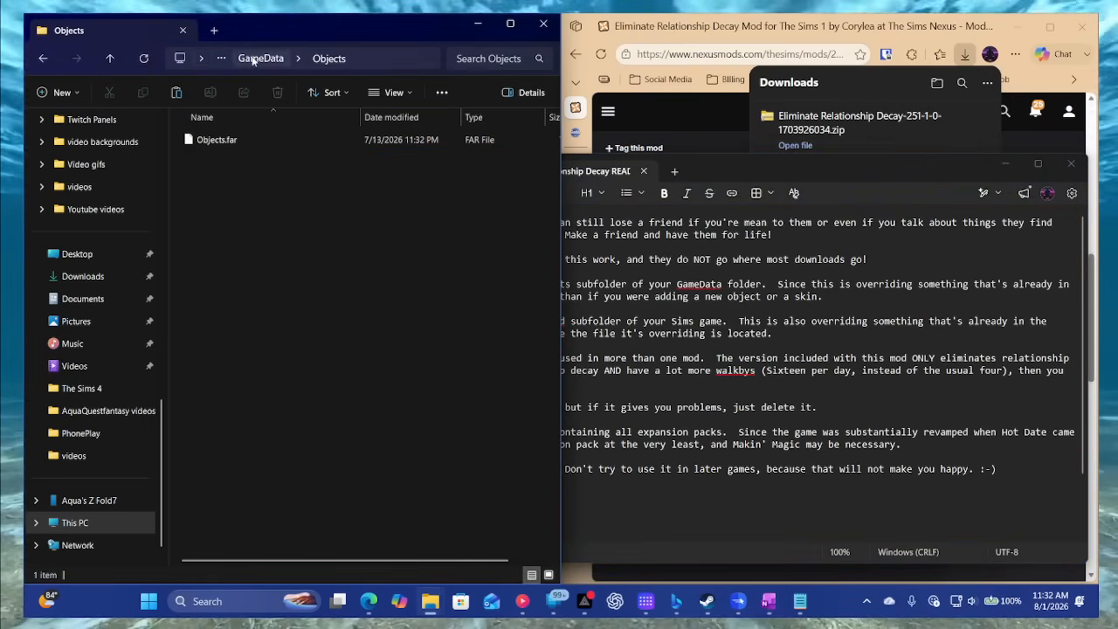
# - Paste VisitGenerator.iff into the Objects subfolder of GameData in The Sims Legacy Collection folder
pyautogui.click(41, 59)
pyautogui.click(41, 58)
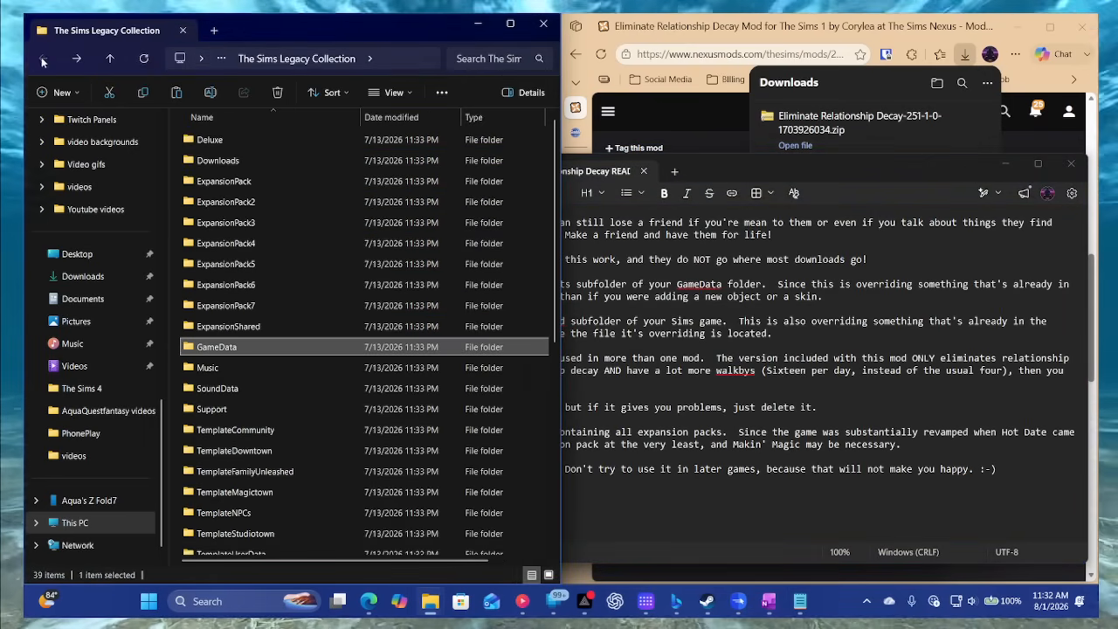
pyautogui.doubleClick(231, 348)
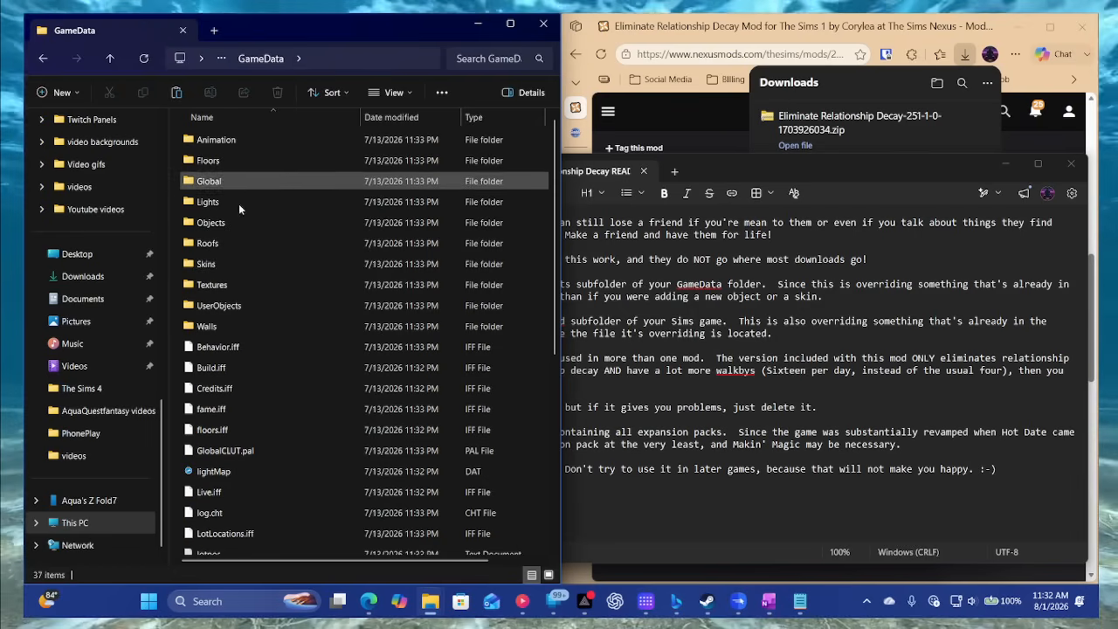
pyautogui.click(226, 224)
pyautogui.doubleClick(226, 225)
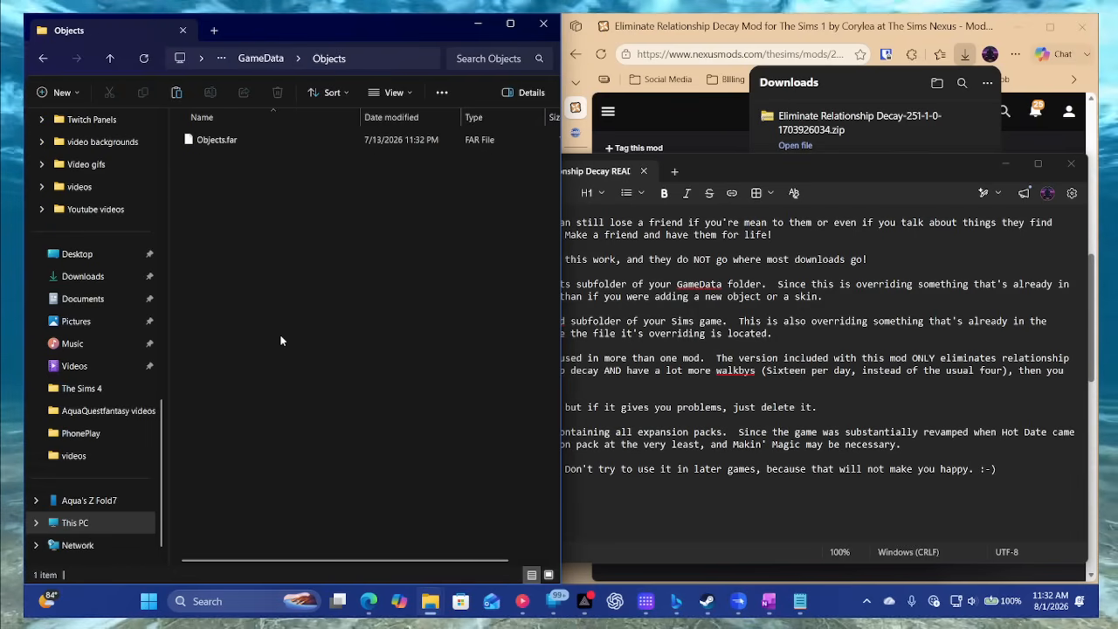
pyautogui.click(177, 92)
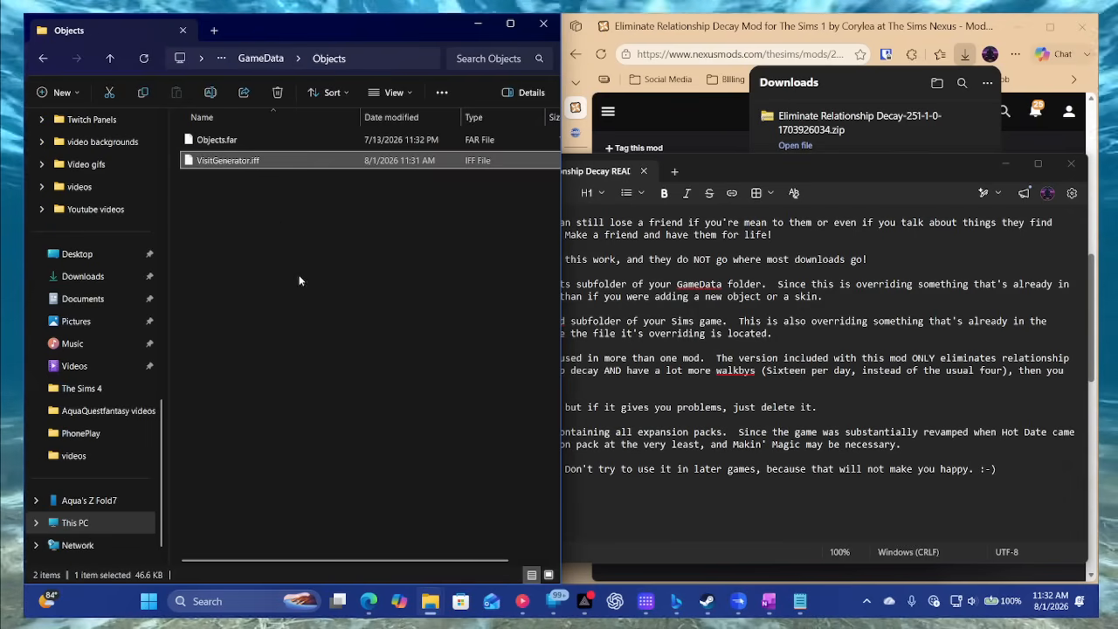
pyautogui.rightClick(272, 206)
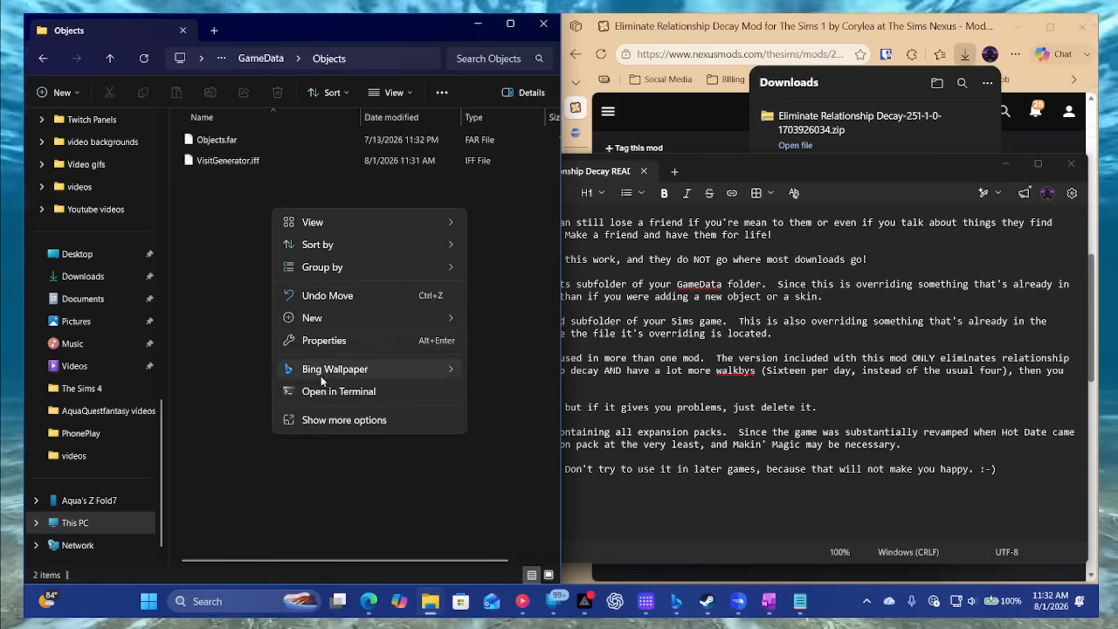
pyautogui.click(330, 424)
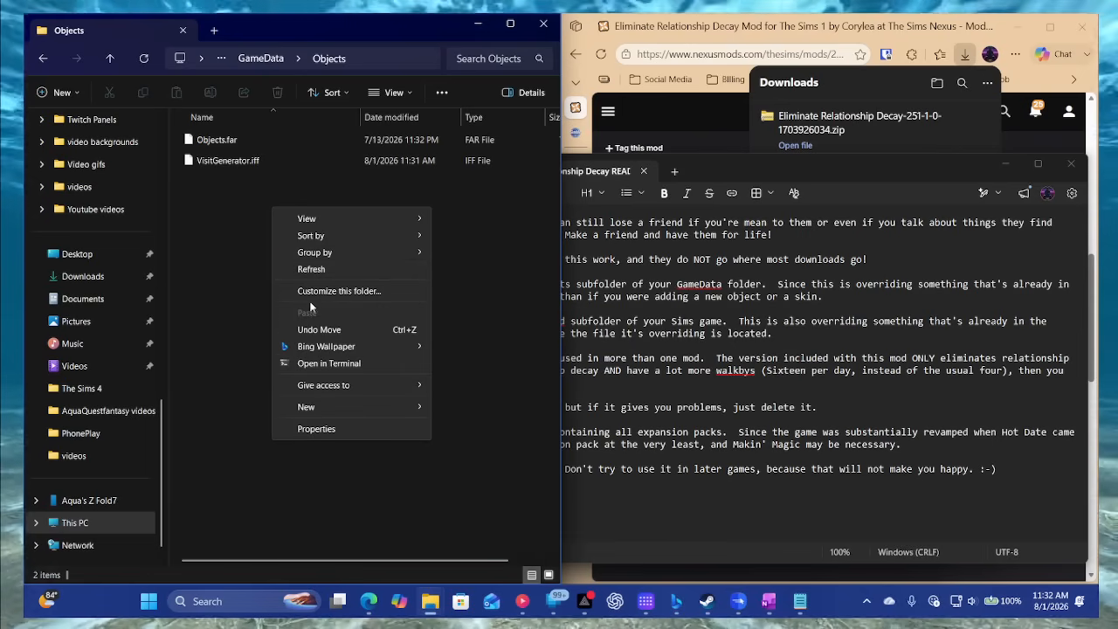
pyautogui.click(226, 183)
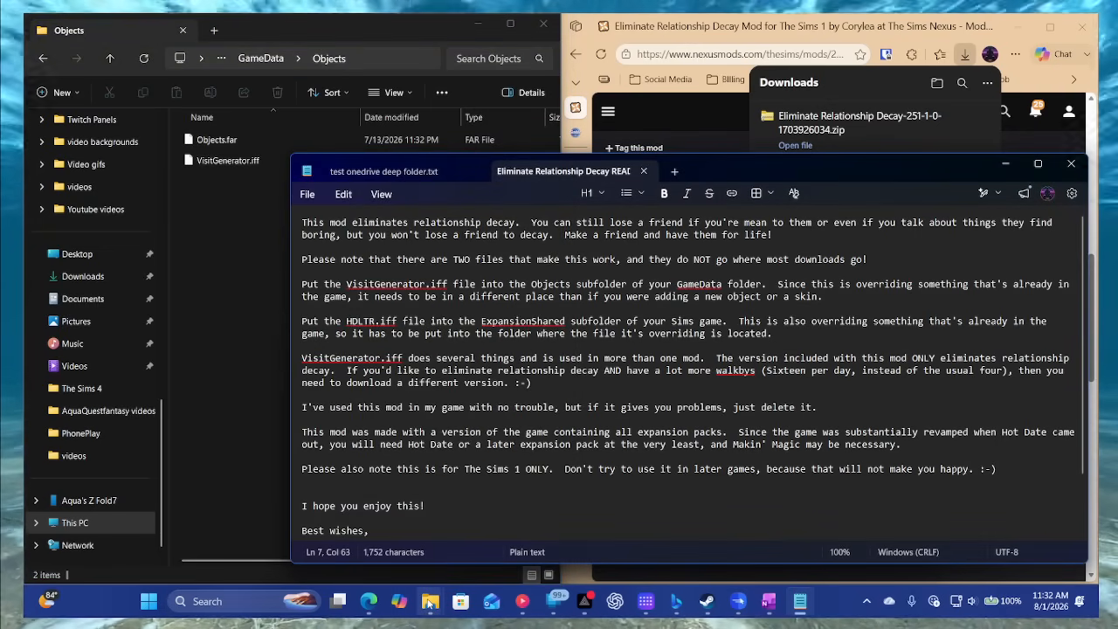
# - Cut HDLTR.iff from the extracted mod folder and check in the README where it belongs
pyautogui.hotkey('alt', 'Tab')
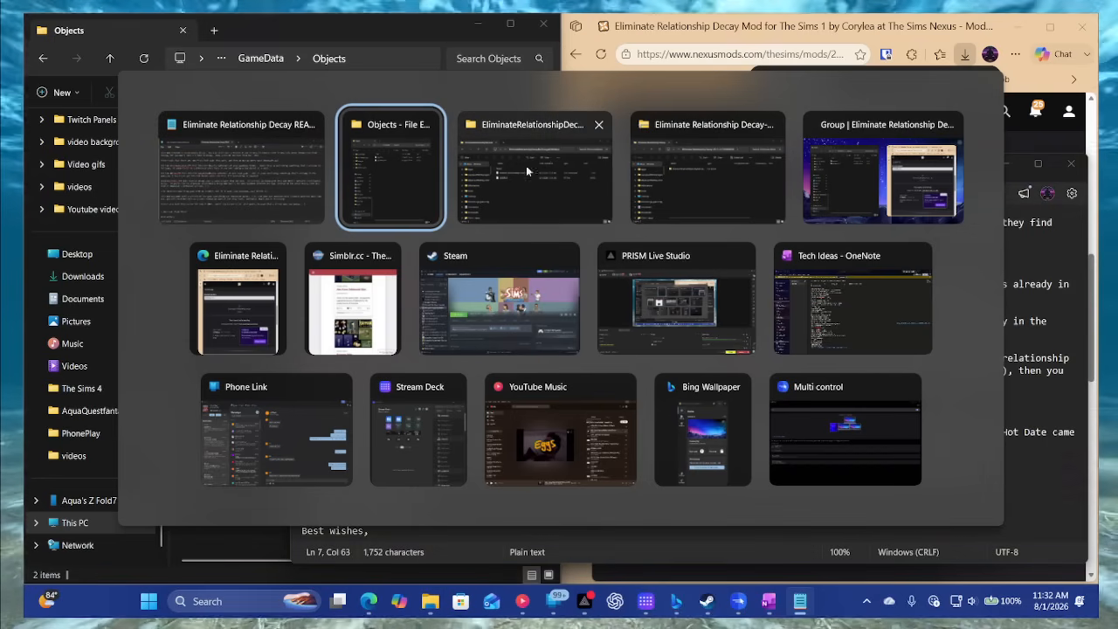
pyautogui.click(541, 185)
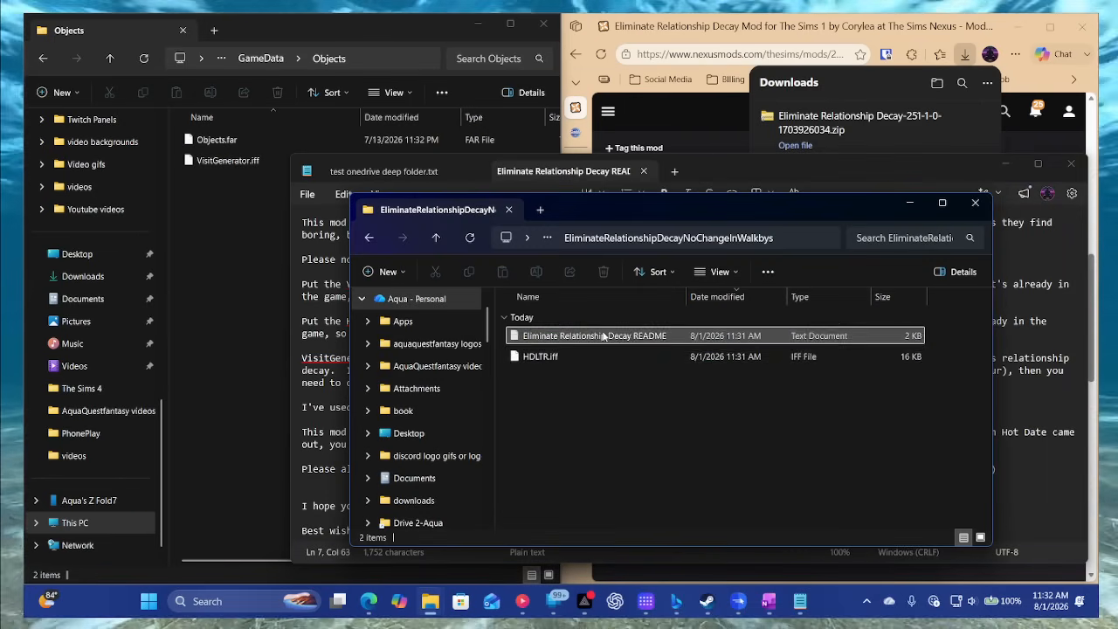
pyautogui.click(561, 354)
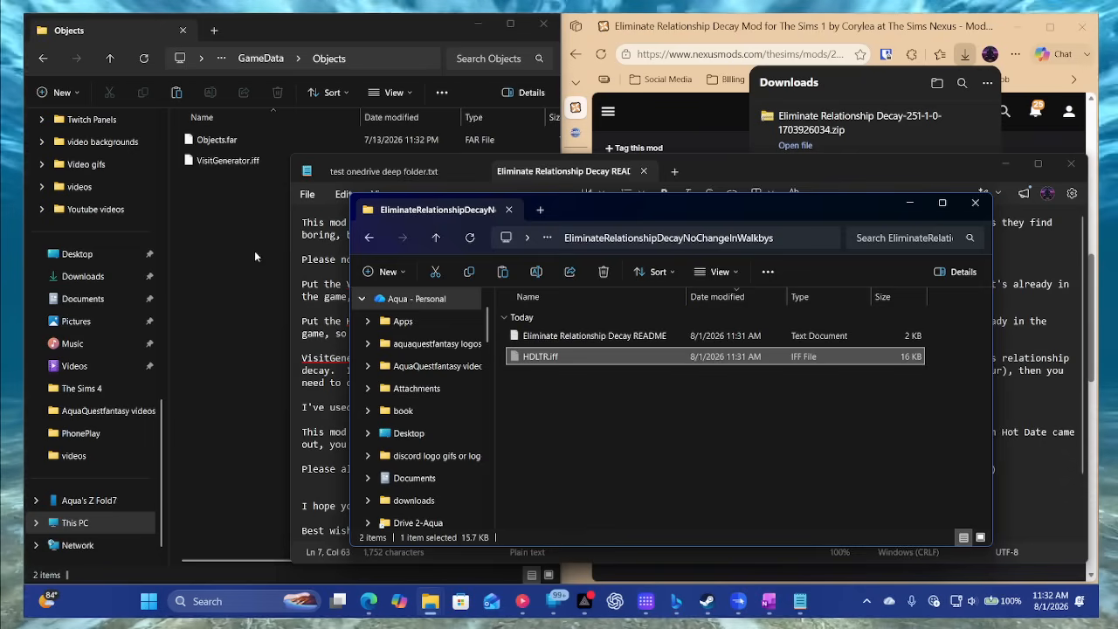
pyautogui.click(325, 358)
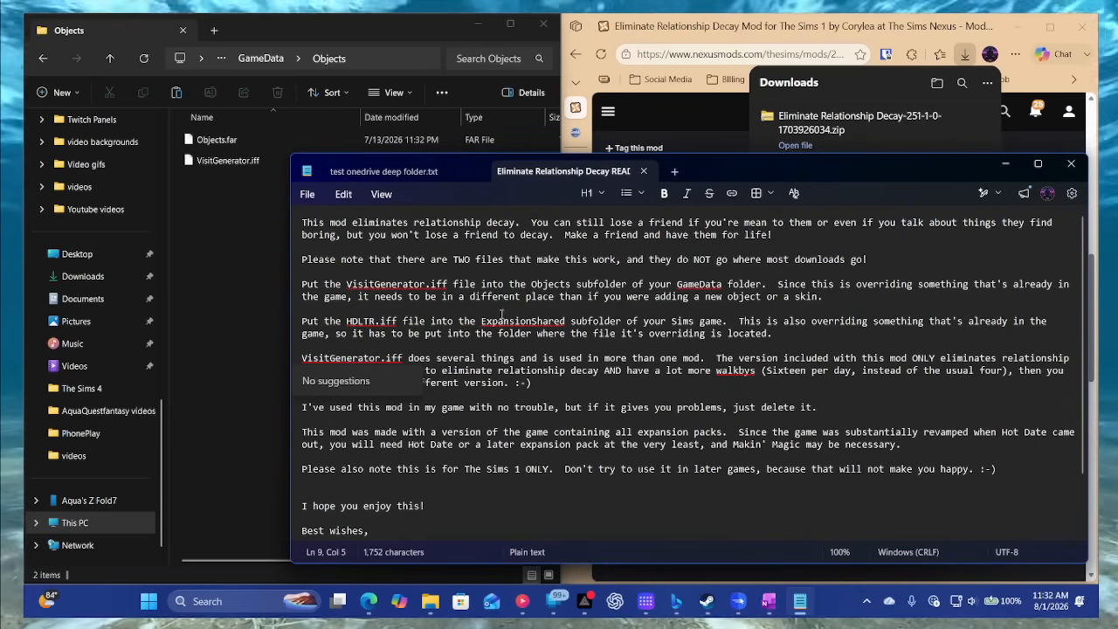
# - Paste HDLTR.iff into the ExpansionShared folder of The Sims Legacy Collection
pyautogui.click(41, 58)
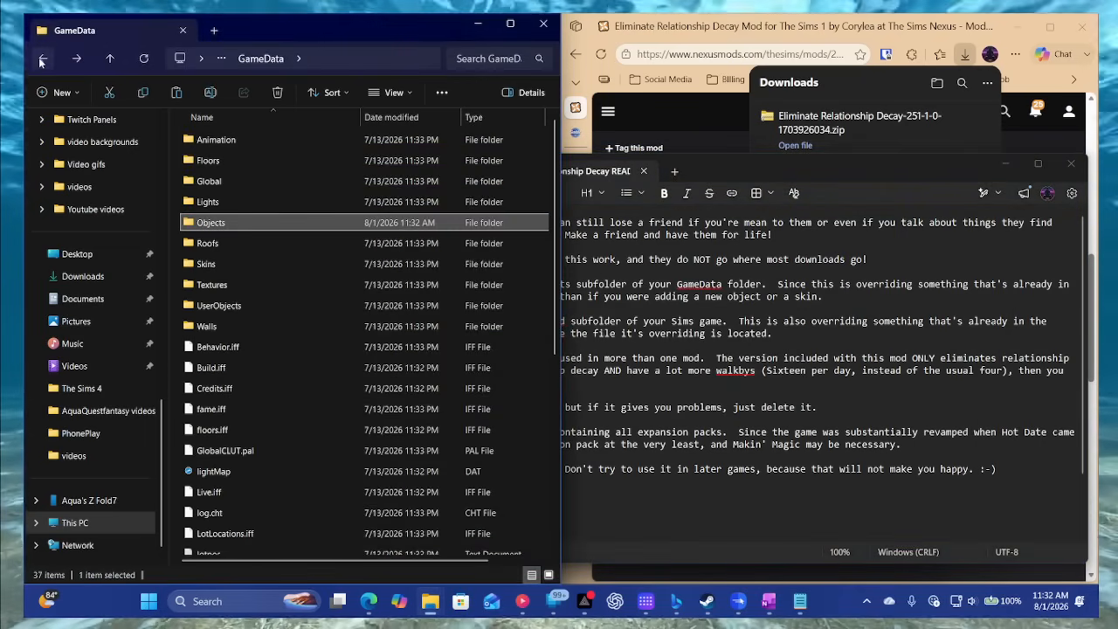
pyautogui.click(41, 58)
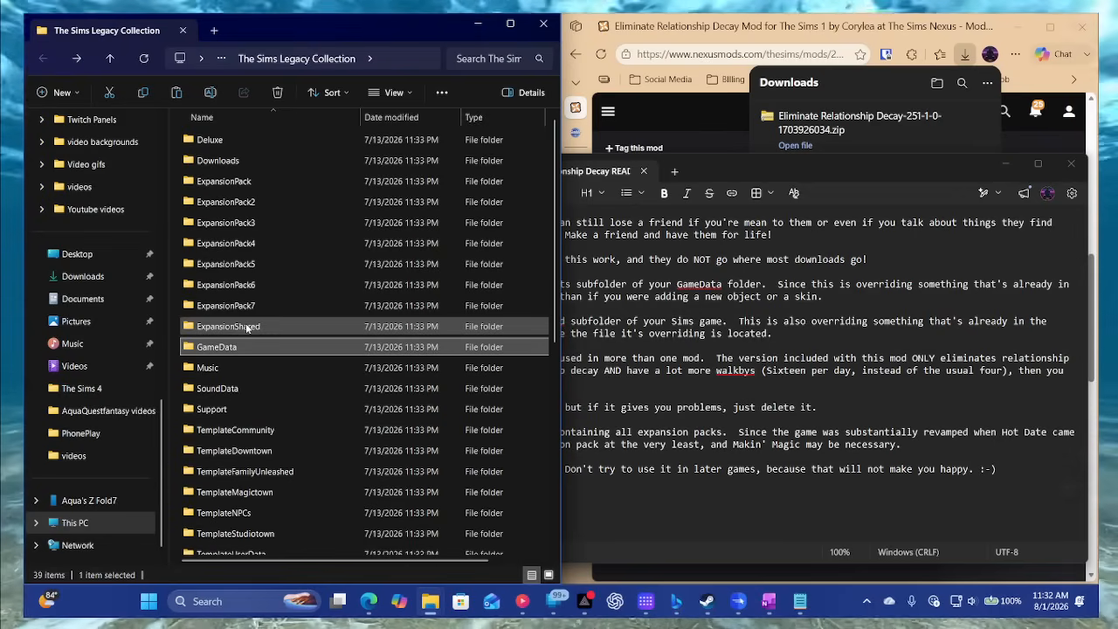
pyautogui.click(248, 328)
pyautogui.doubleClick(247, 328)
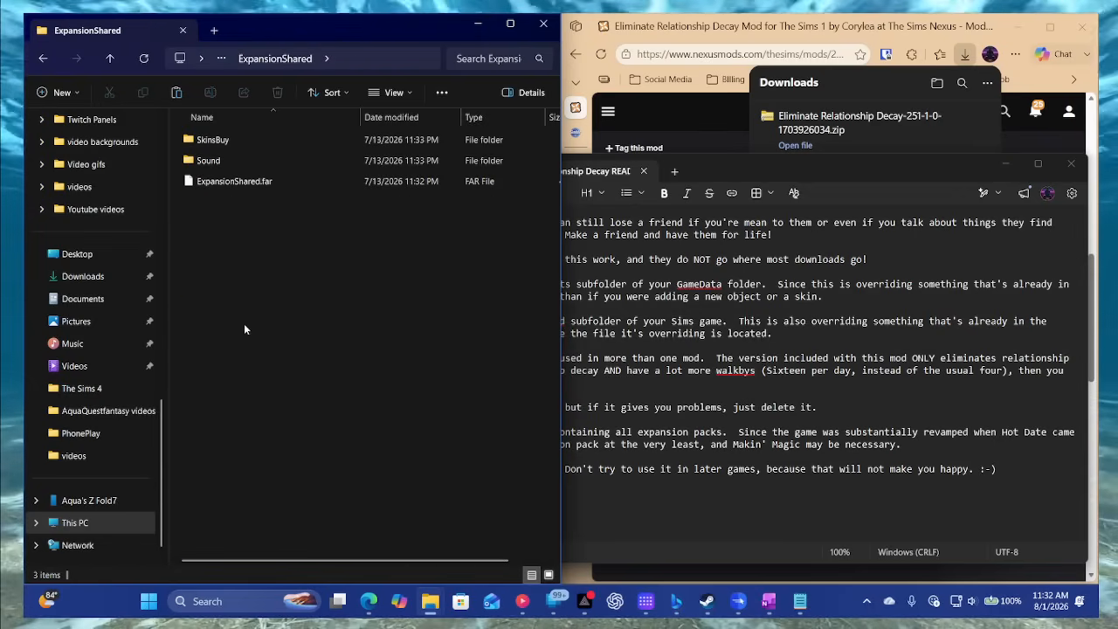
pyautogui.rightClick(259, 260)
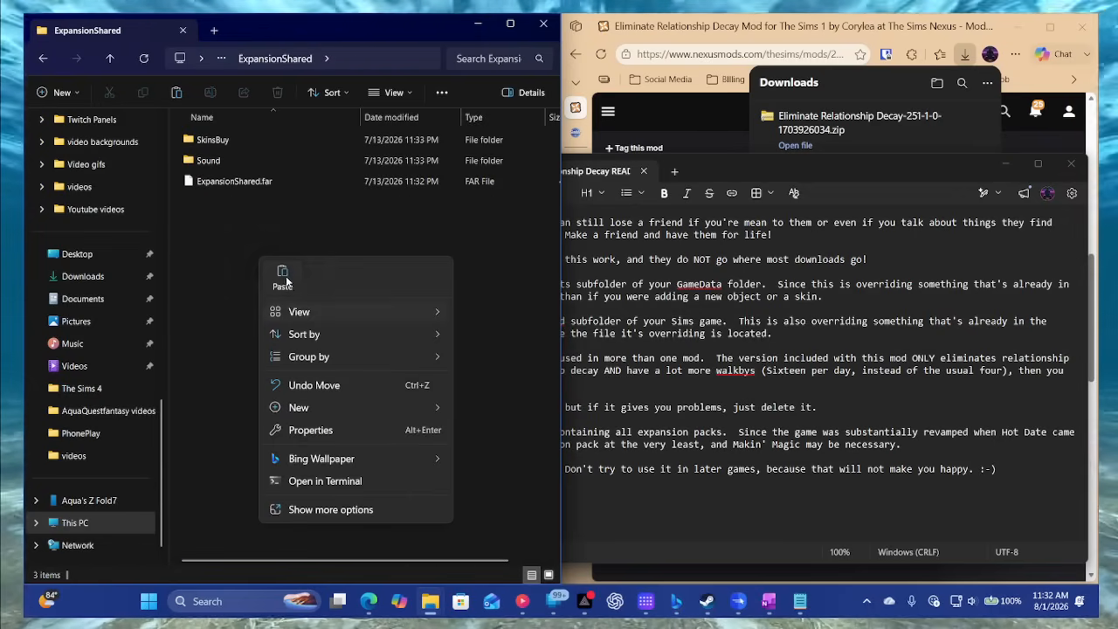
pyautogui.click(284, 271)
pyautogui.click(271, 276)
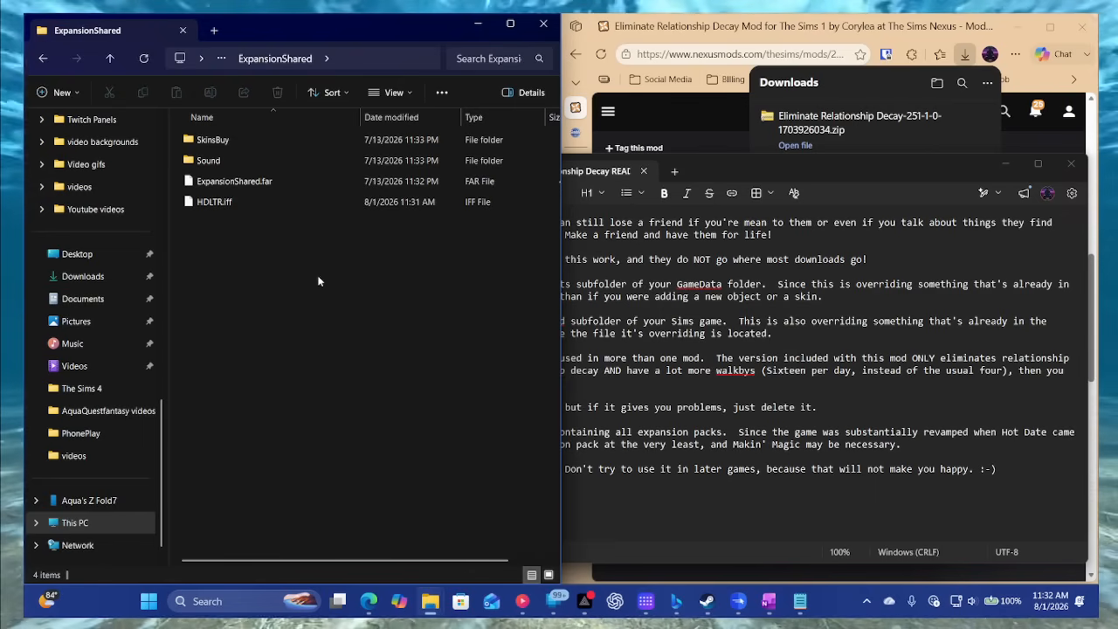
# - Close the README and go back from the mod's download page in the browser
pyautogui.click(661, 358)
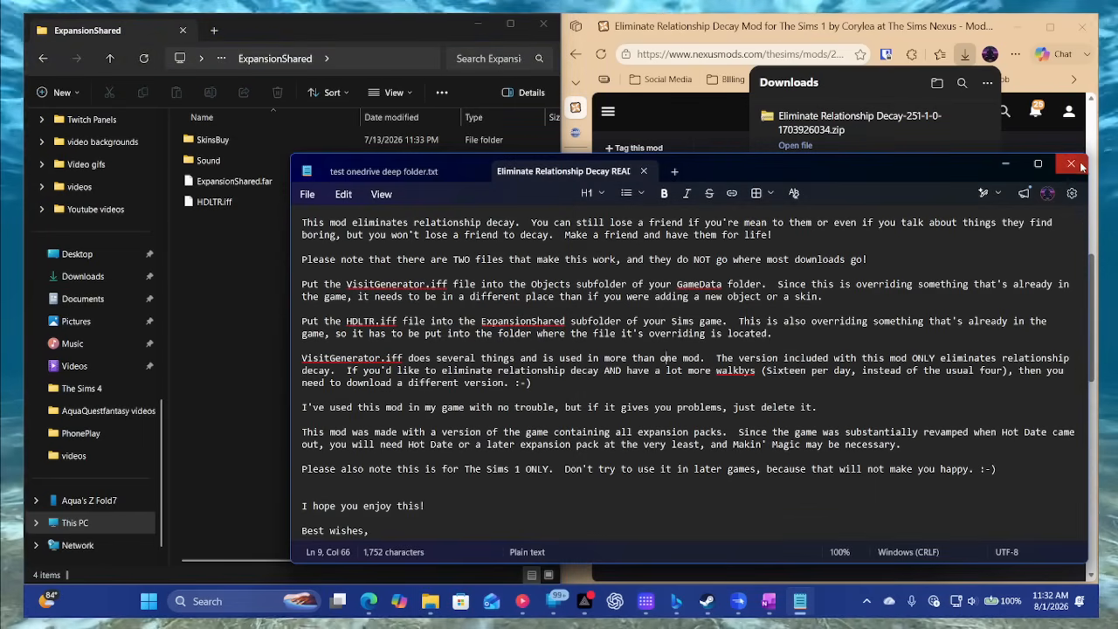
pyautogui.hotkey('alt', 'F4')
pyautogui.click(696, 123)
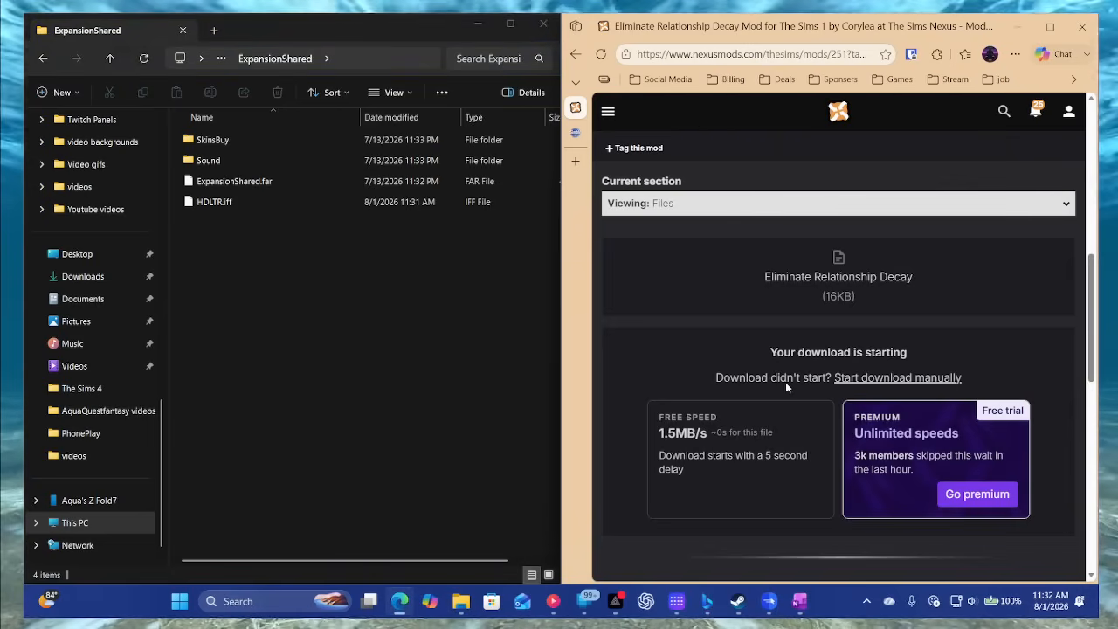
pyautogui.scroll(-5, 791, 419)
pyautogui.scroll(8, 790, 420)
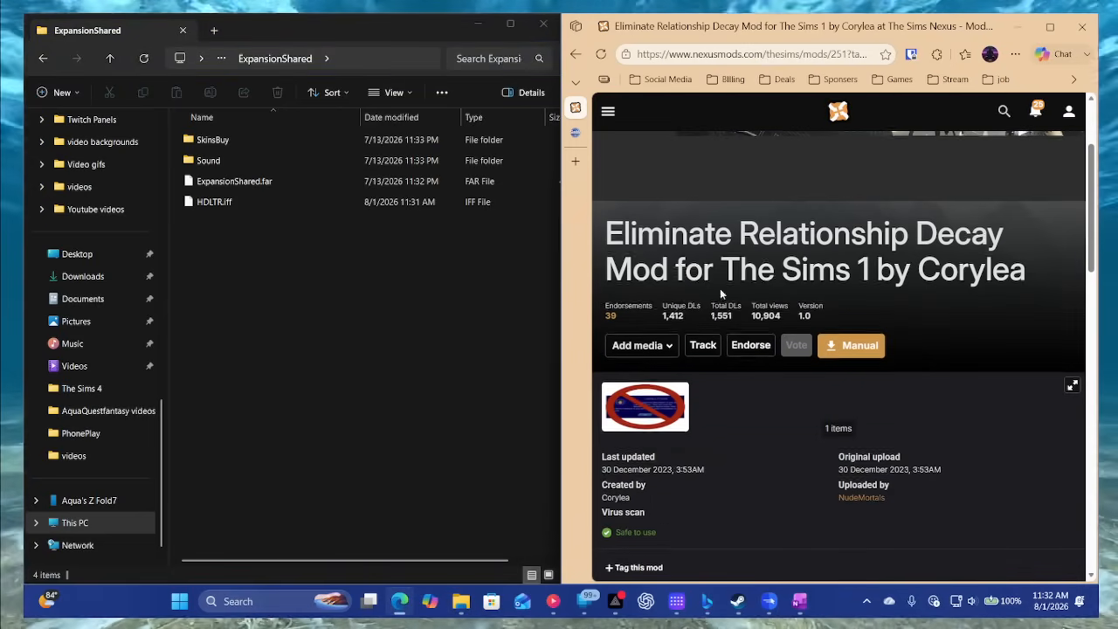
pyautogui.click(576, 54)
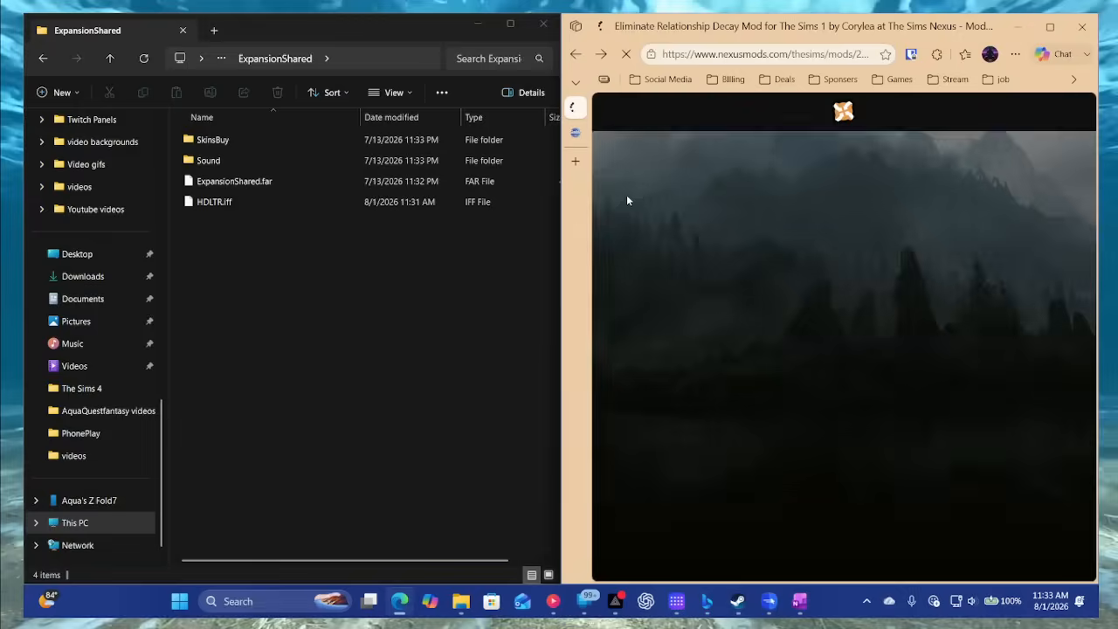
# - Go back to The Sims Legacy Collection folder and look over its subfolders
pyautogui.click(44, 64)
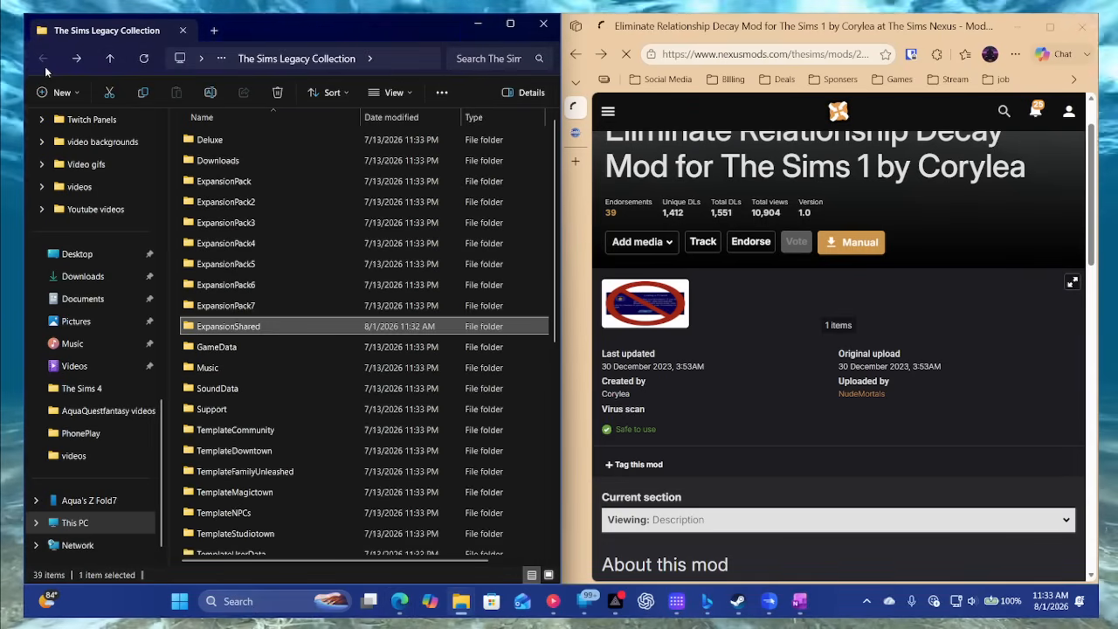
pyautogui.scroll(-6, 266, 392)
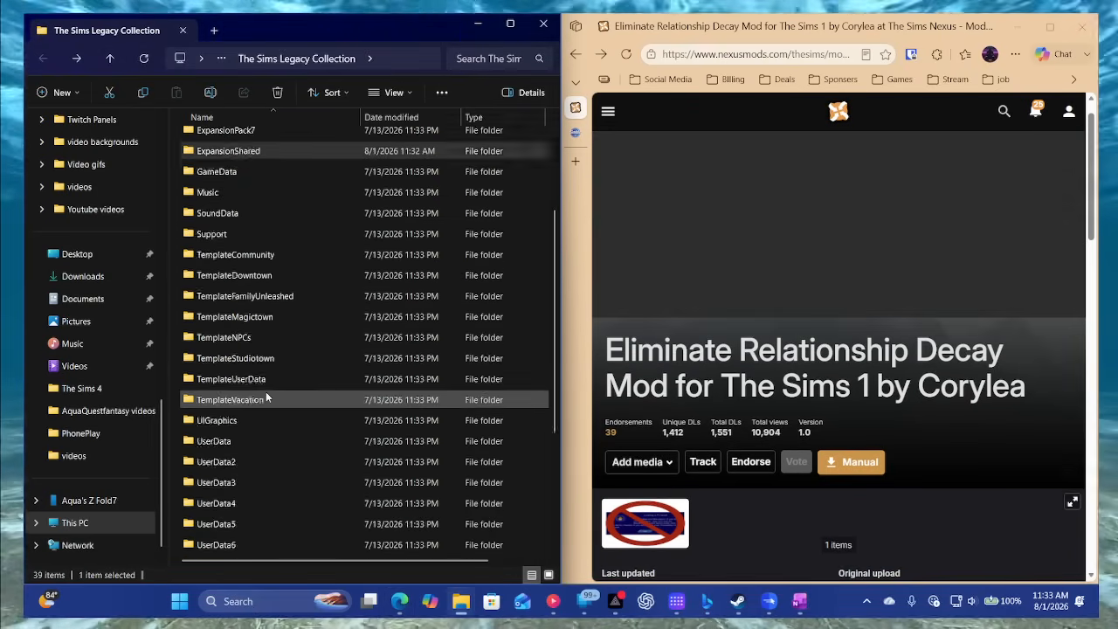
pyautogui.scroll(6, 266, 391)
pyautogui.scroll(1, 266, 391)
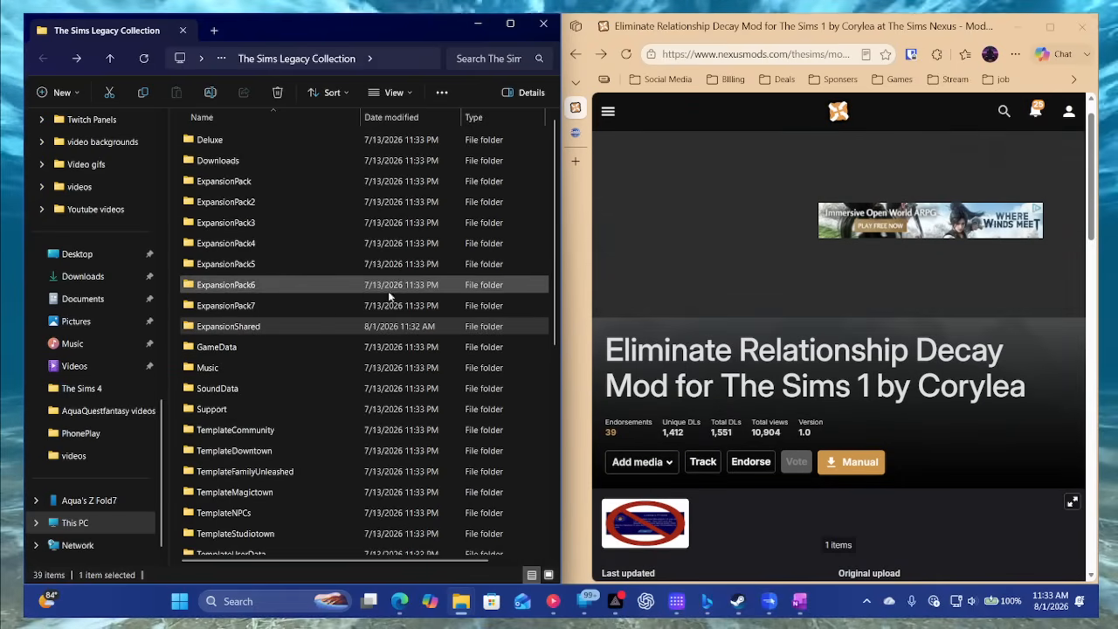
# - Switch to the Simblr.cc Sims 1 mods page and browse the list of newest mods
pyautogui.click(793, 449)
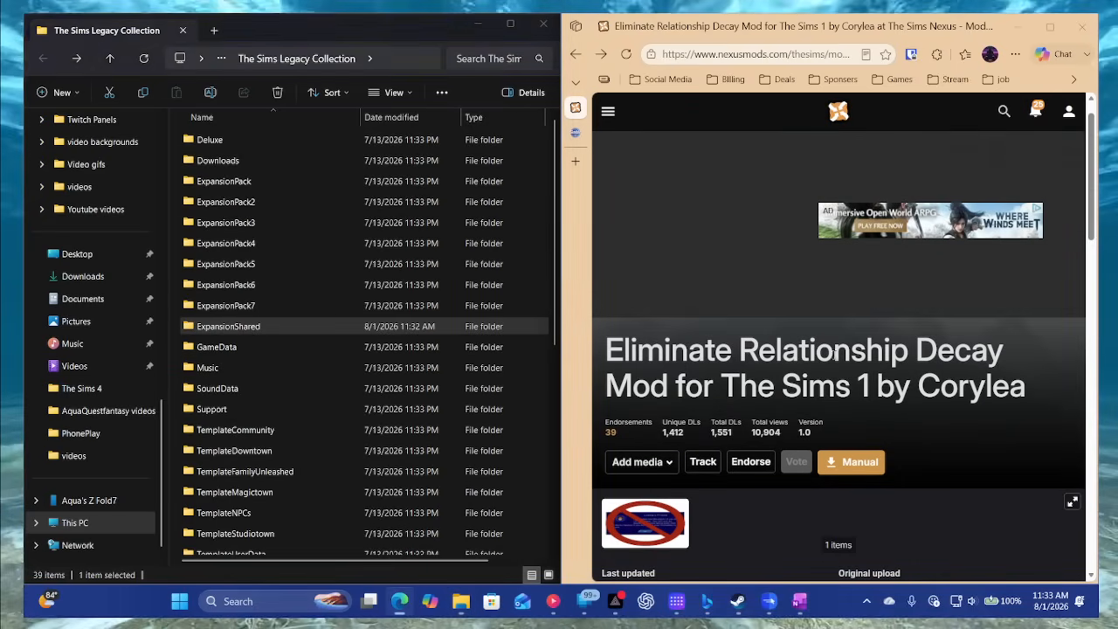
pyautogui.scroll(-4, 793, 449)
pyautogui.click(575, 132)
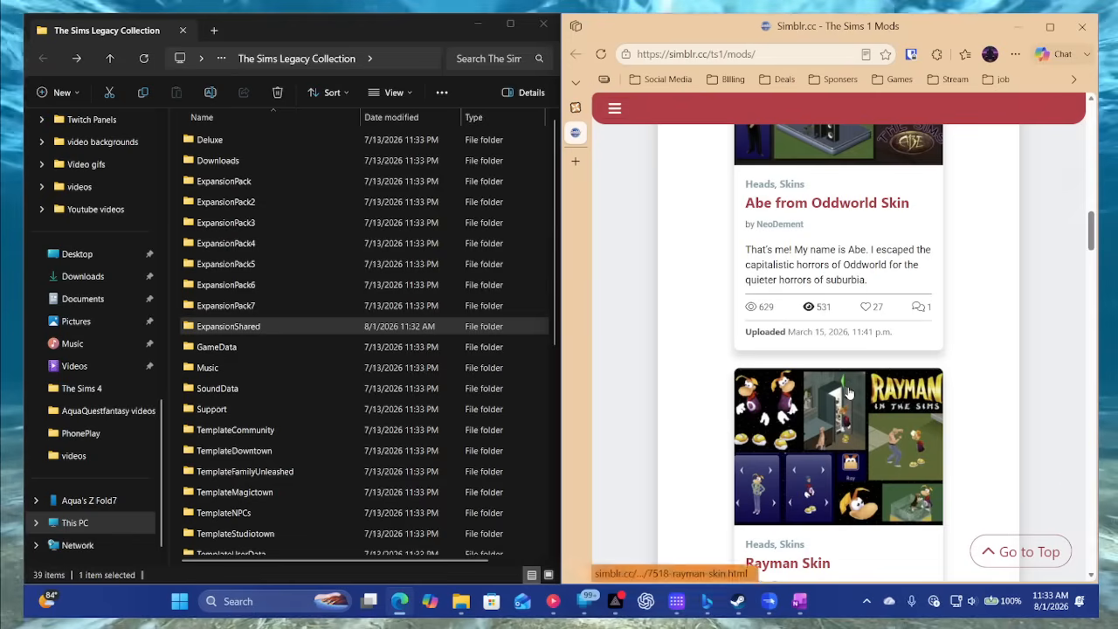
pyautogui.scroll(-8, 860, 407)
pyautogui.scroll(-7, 858, 407)
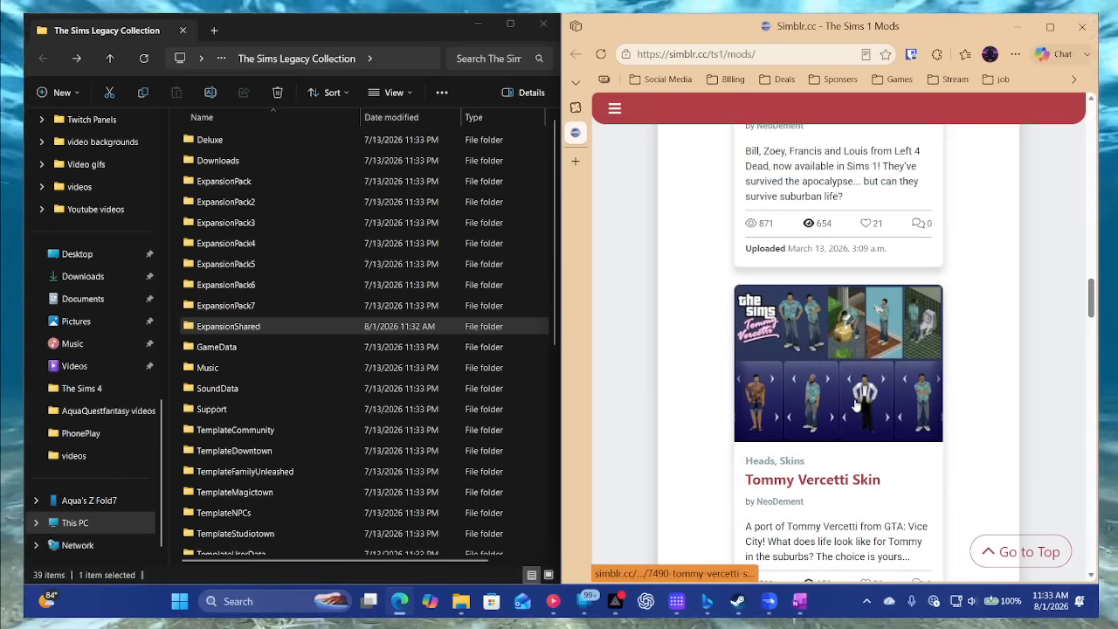
pyautogui.scroll(-9, 855, 402)
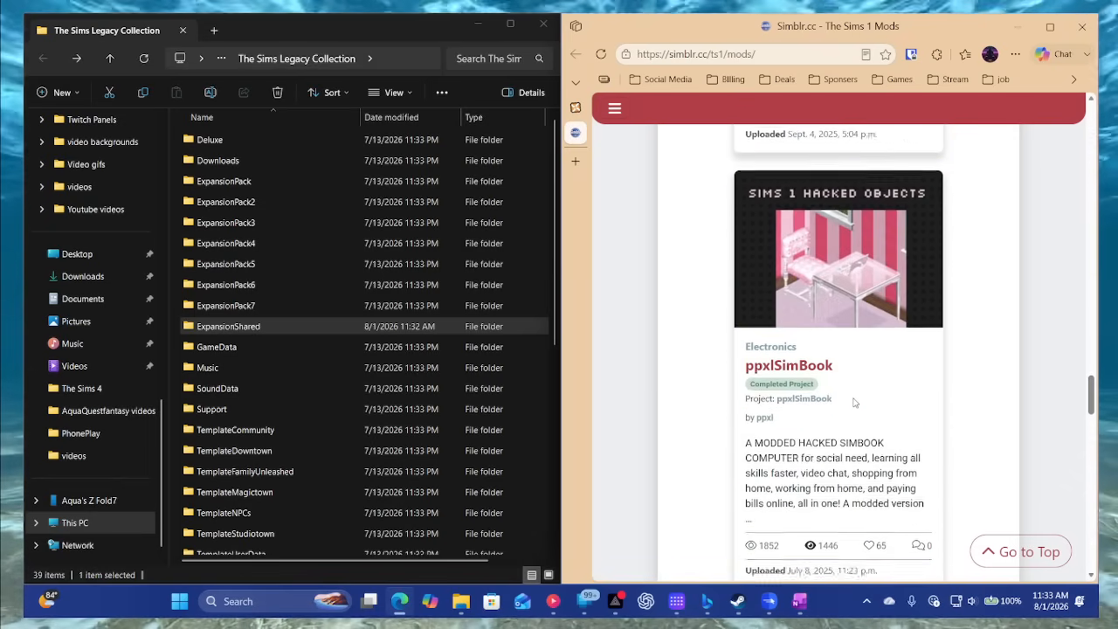
pyautogui.scroll(7, 854, 402)
pyautogui.scroll(-2, 852, 402)
pyautogui.scroll(-5, 852, 402)
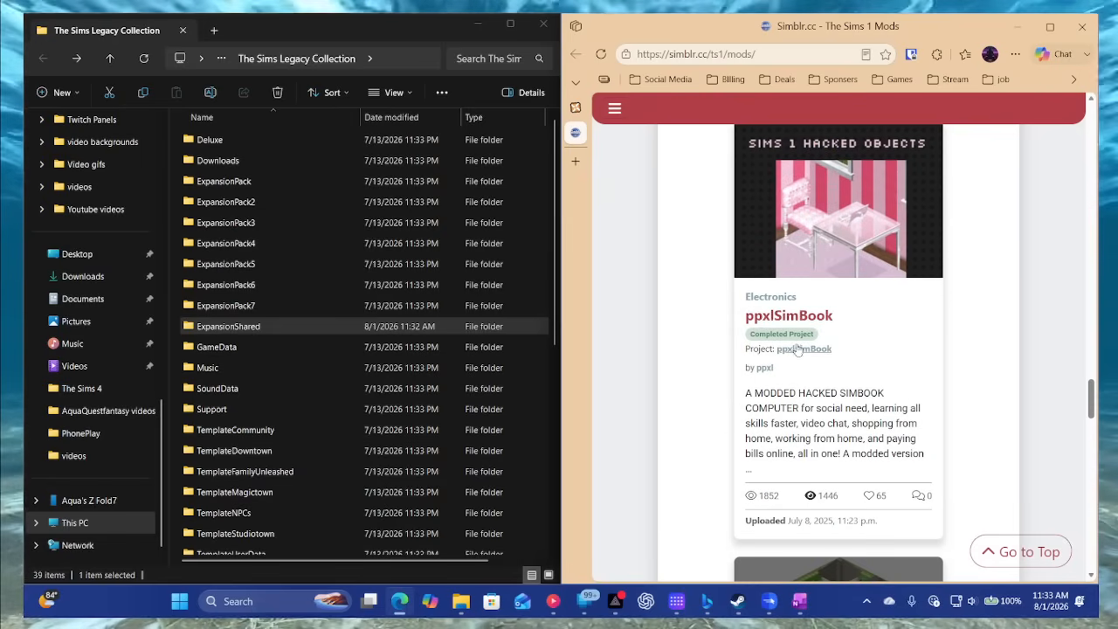
pyautogui.scroll(-4, 825, 337)
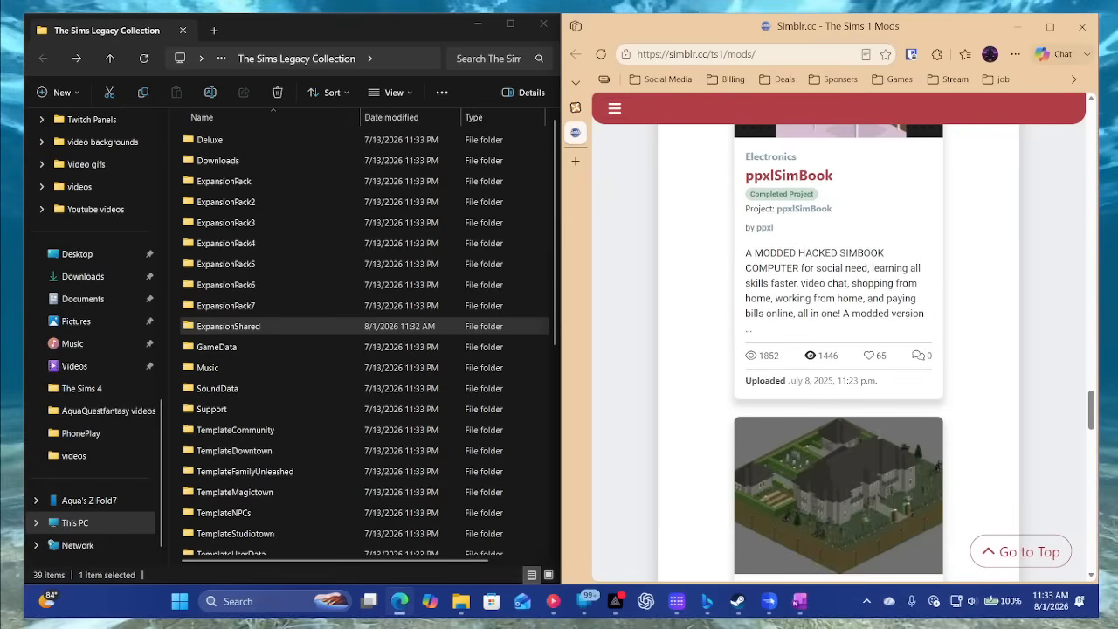
pyautogui.scroll(9, 873, 419)
pyautogui.scroll(12, 879, 438)
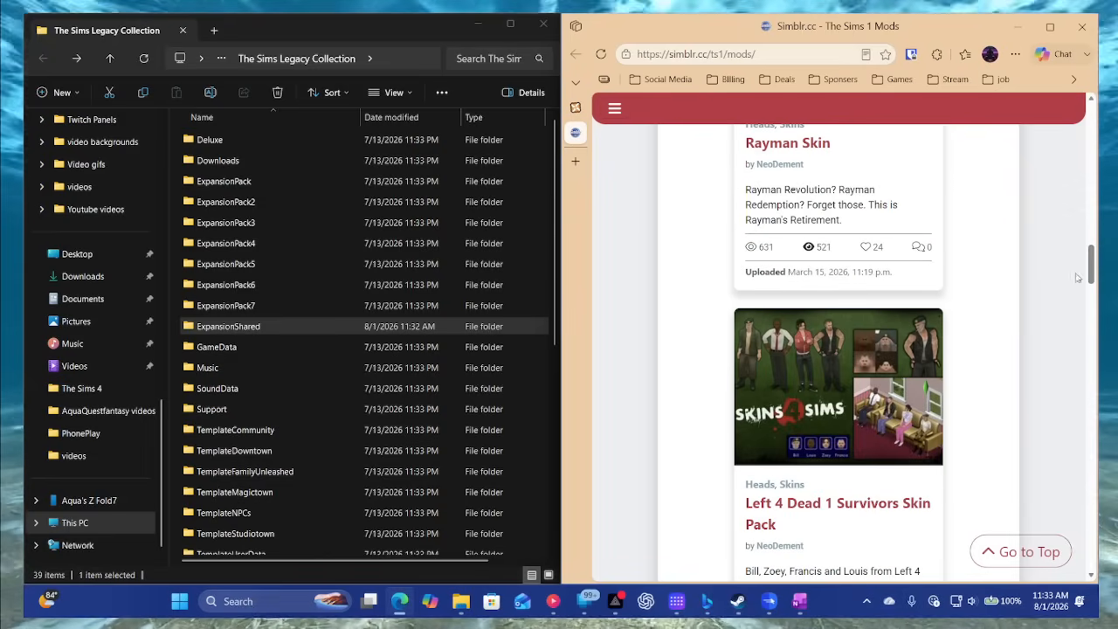
# - Sort the Simblr.cc mods by all-time popularity and open the Slower Motive Decay (The Sims Complete Collection) mod page
pyautogui.moveTo(1092, 273); pyautogui.dragTo(1095, 131)
pyautogui.scroll(-5, 811, 360)
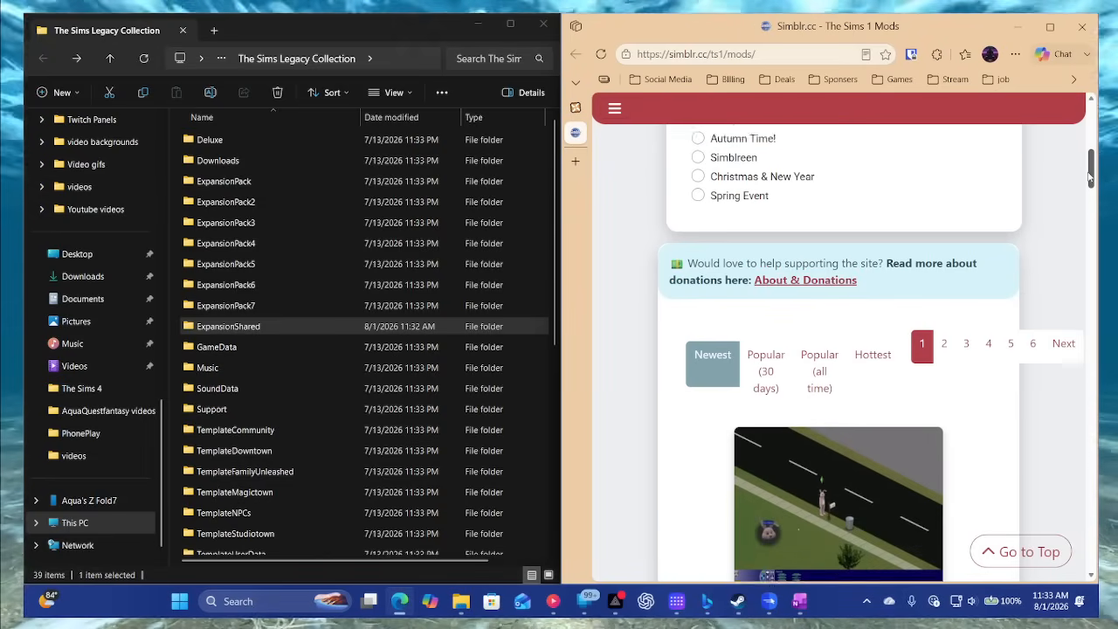
pyautogui.click(811, 360)
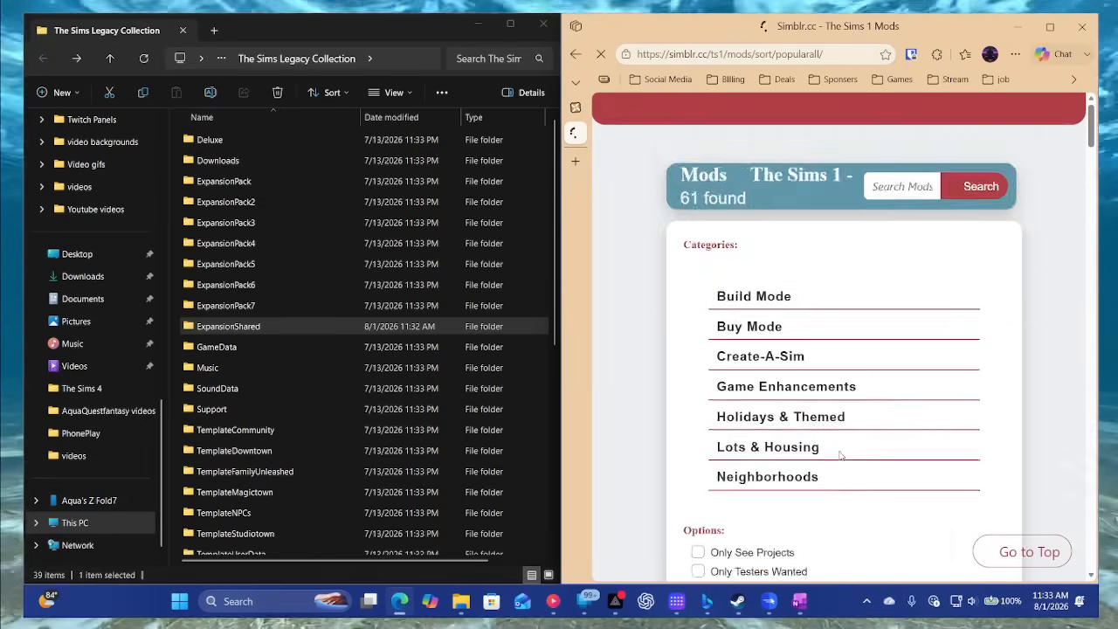
pyautogui.scroll(-4, 836, 451)
pyautogui.scroll(2, 835, 451)
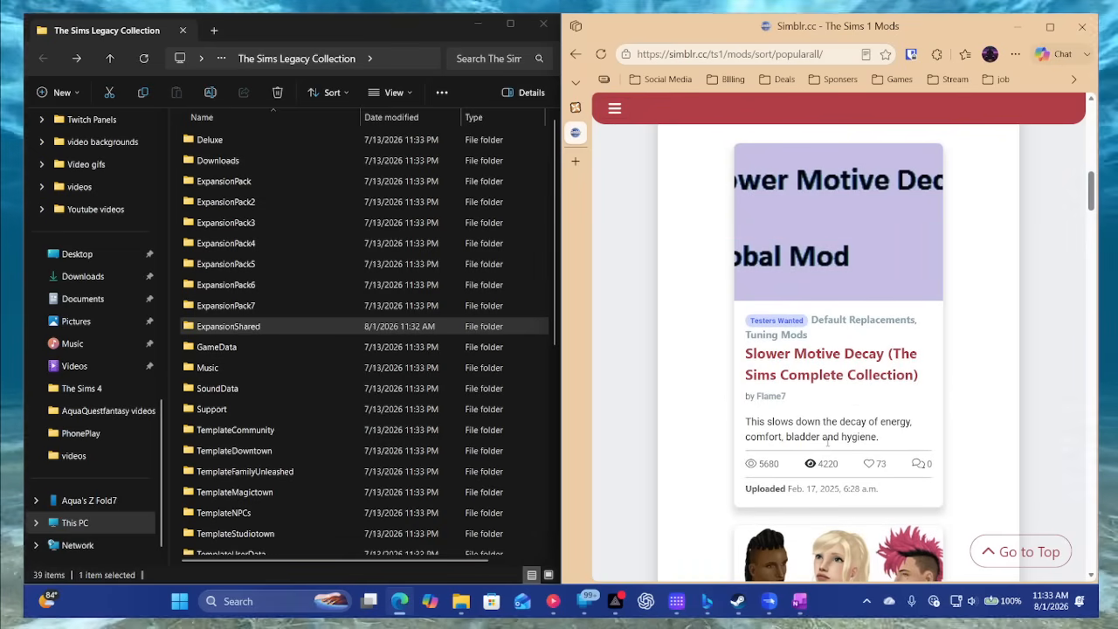
pyautogui.click(872, 376)
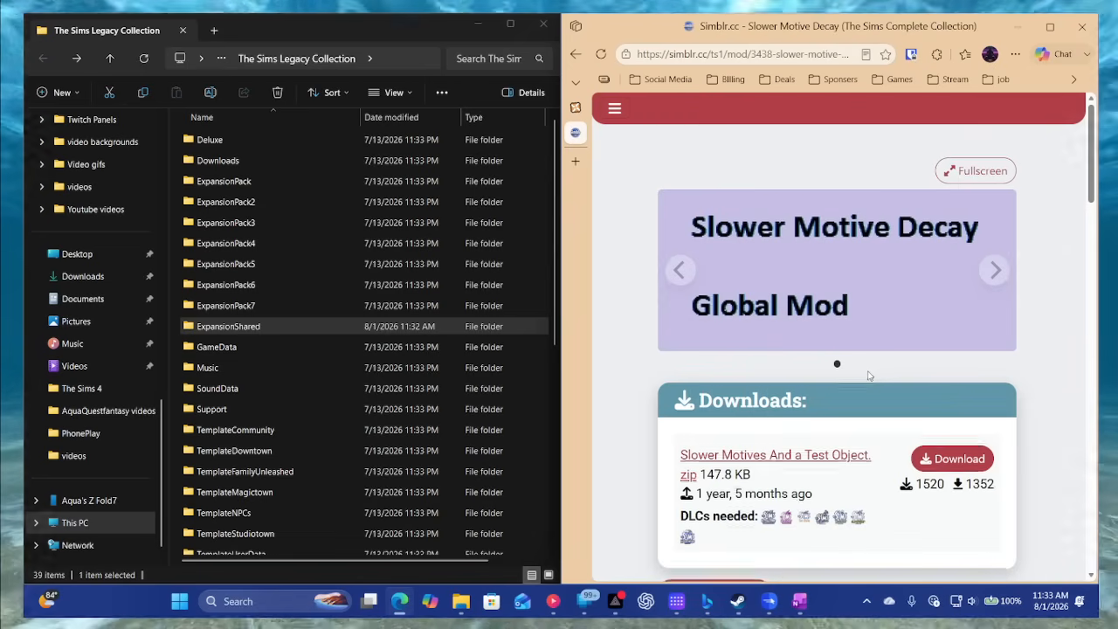
# - Download Slower Motives And a Test Object.zip and move its opened archive window off the mod page
pyautogui.scroll(-2, 873, 372)
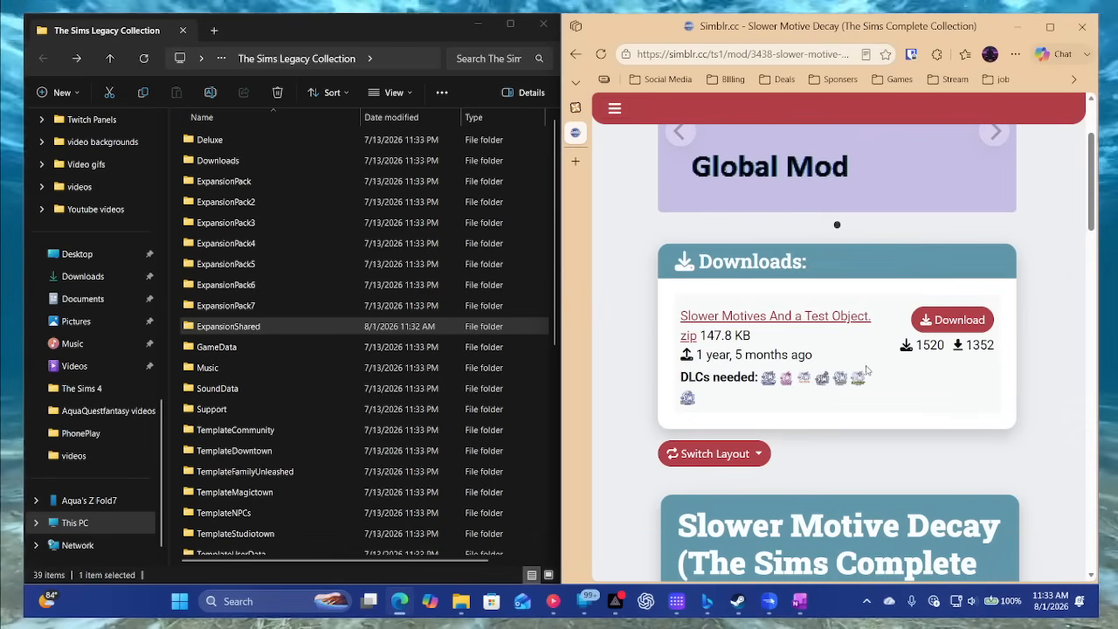
pyautogui.click(972, 327)
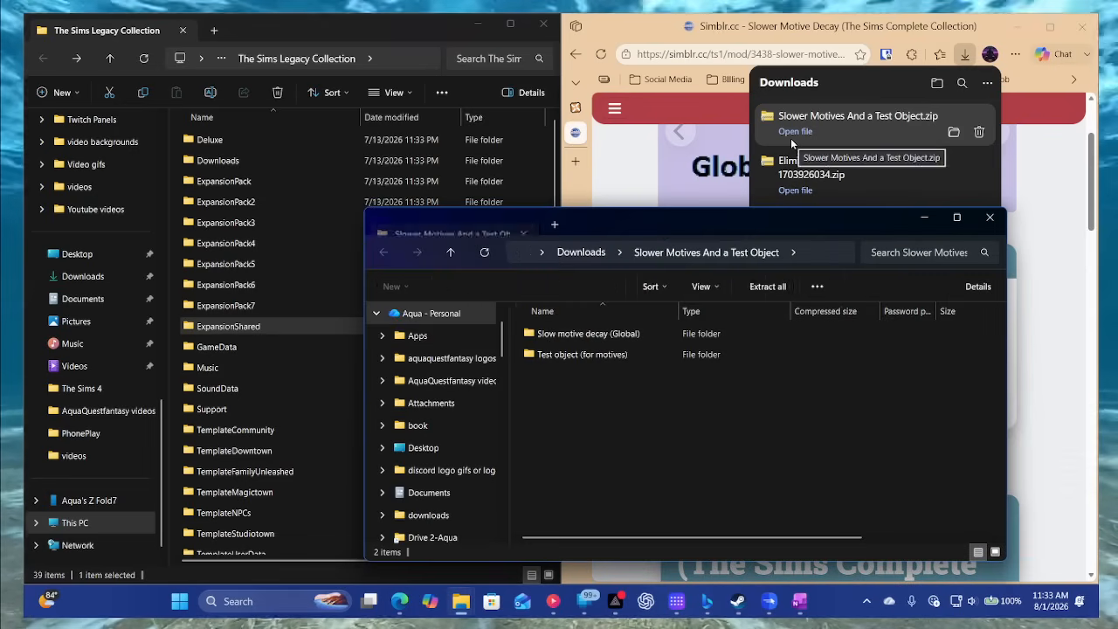
pyautogui.moveTo(666, 228); pyautogui.dragTo(723, 435)
# - Read the Slower Motive Decay mod's description, including its notes on the two folders in the zip
pyautogui.scroll(-10, 774, 348)
pyautogui.scroll(-5, 774, 348)
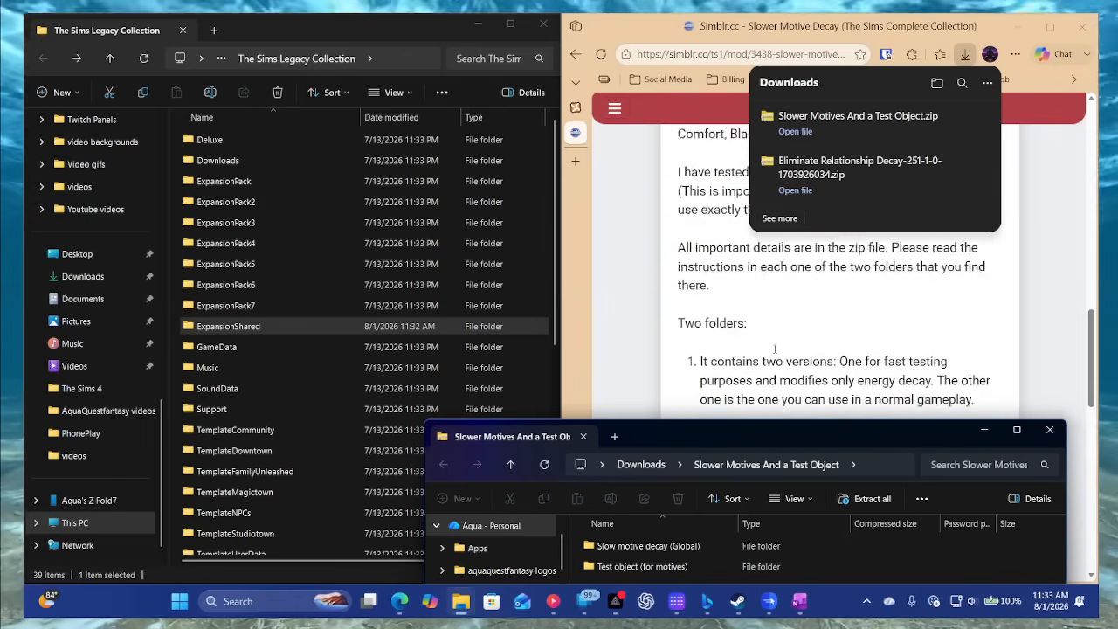
pyautogui.click(799, 262)
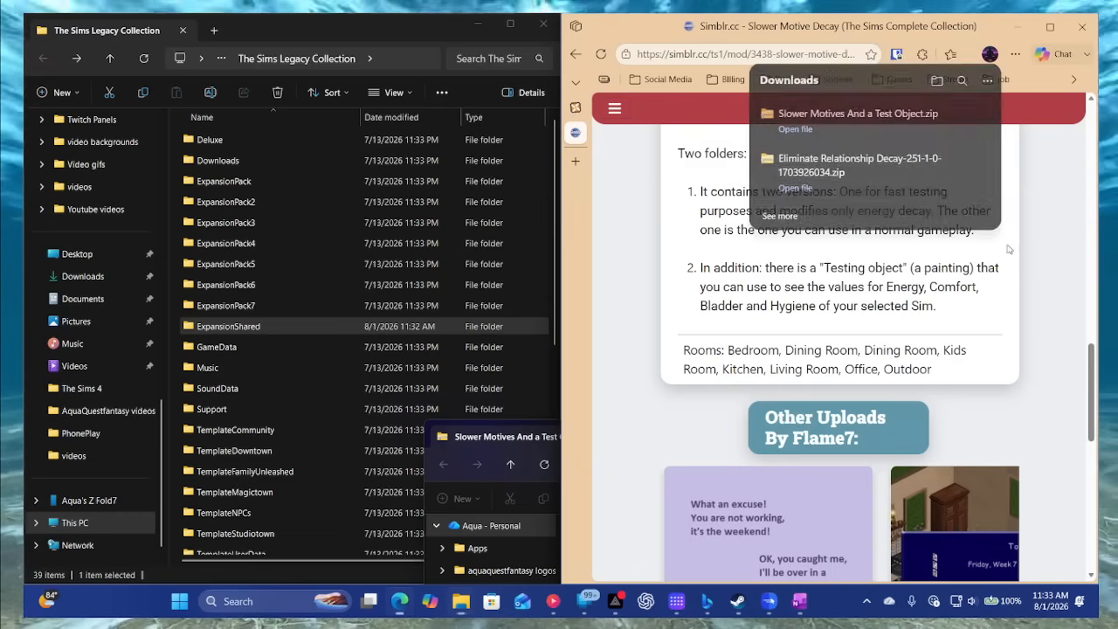
pyautogui.scroll(4, 815, 276)
pyautogui.scroll(-3, 815, 275)
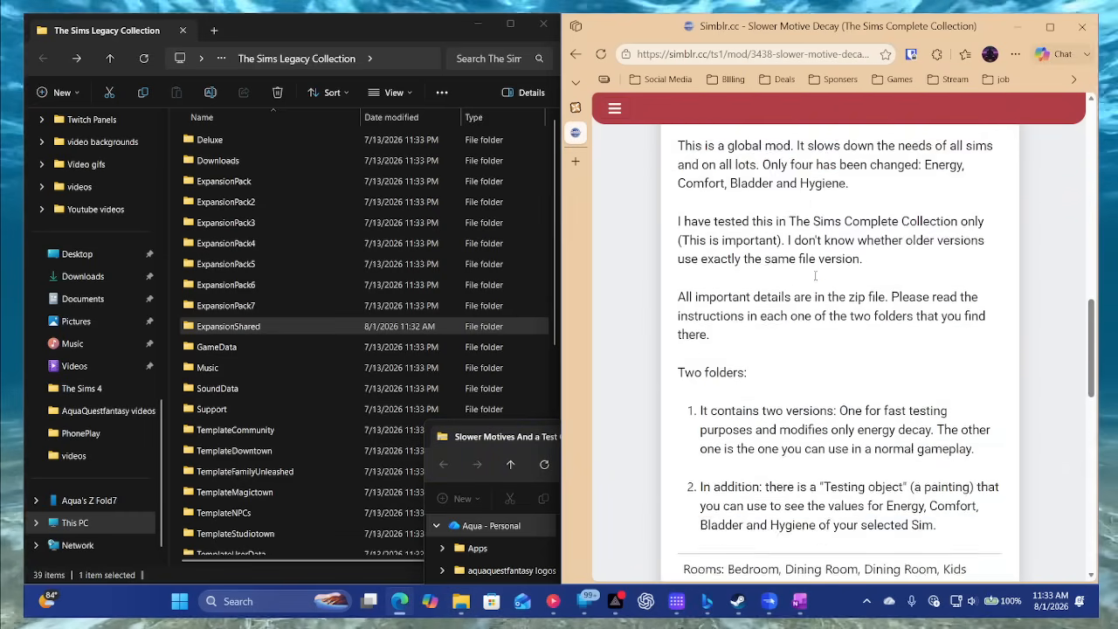
pyautogui.scroll(-1, 827, 350)
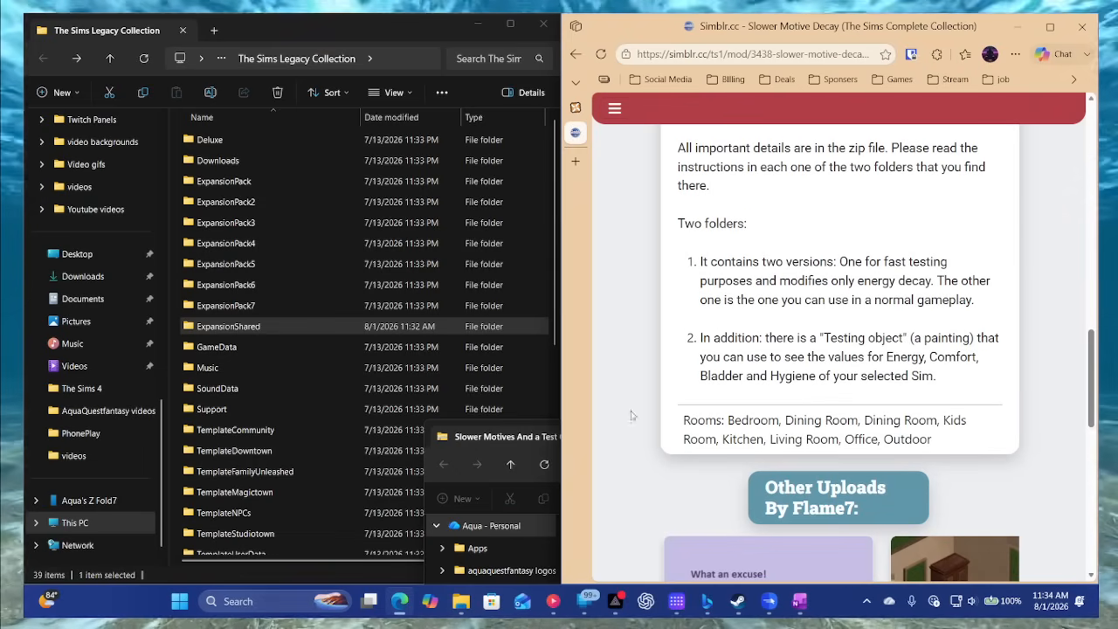
# - Open Instructions - Read!!!.txt from the archive's Slow motive decay (Global) folder and check which game folder the mod concerns
pyautogui.click(539, 437)
pyautogui.moveTo(667, 432); pyautogui.dragTo(731, 126)
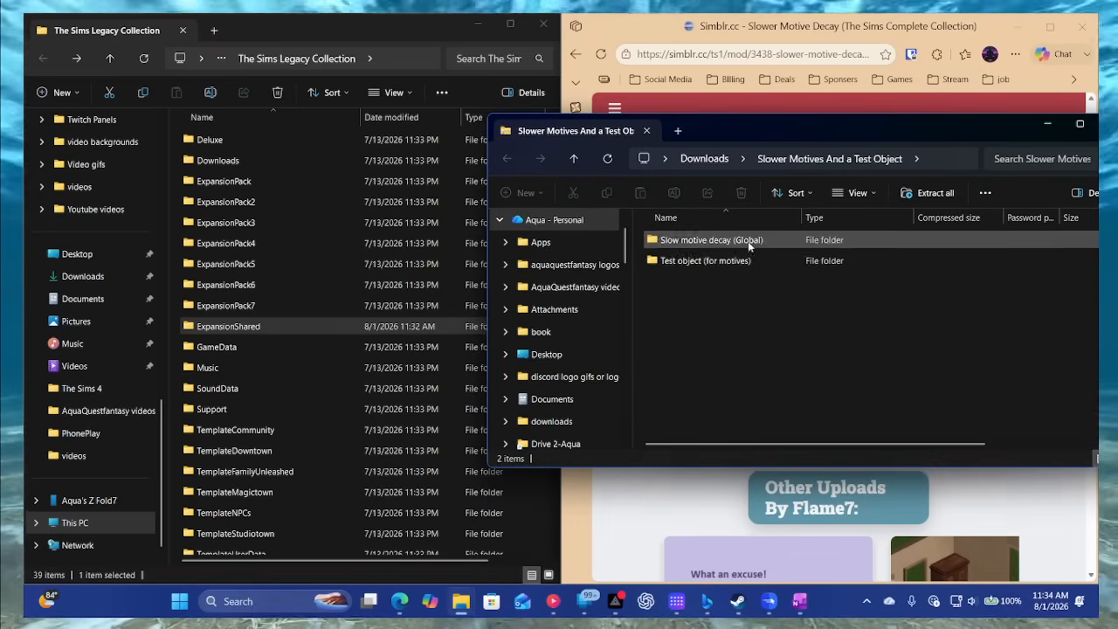
pyautogui.doubleClick(696, 243)
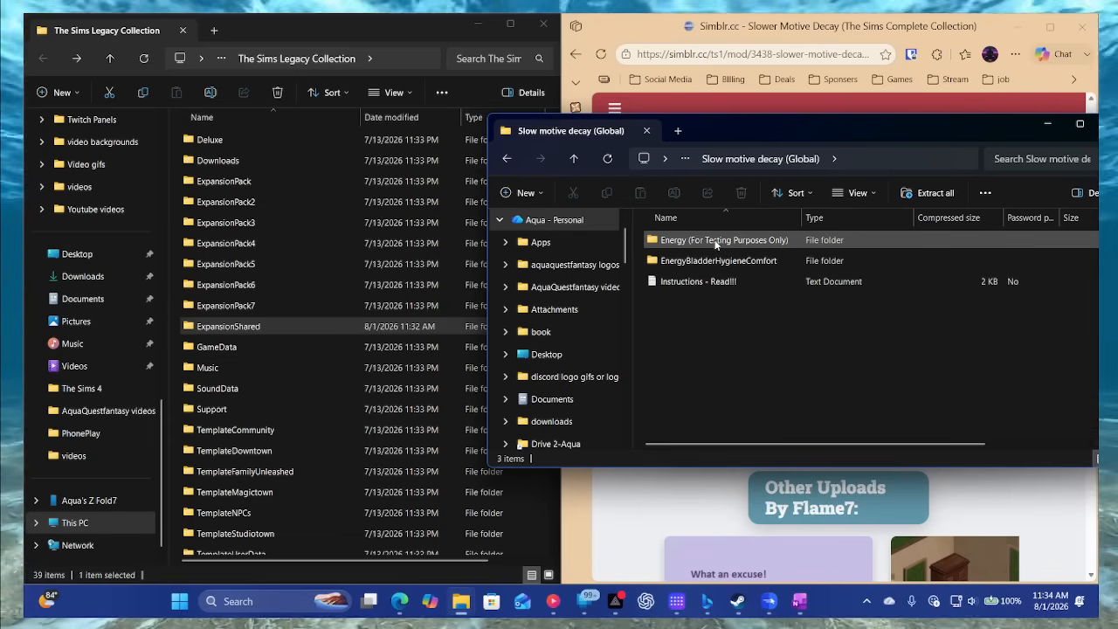
pyautogui.doubleClick(695, 282)
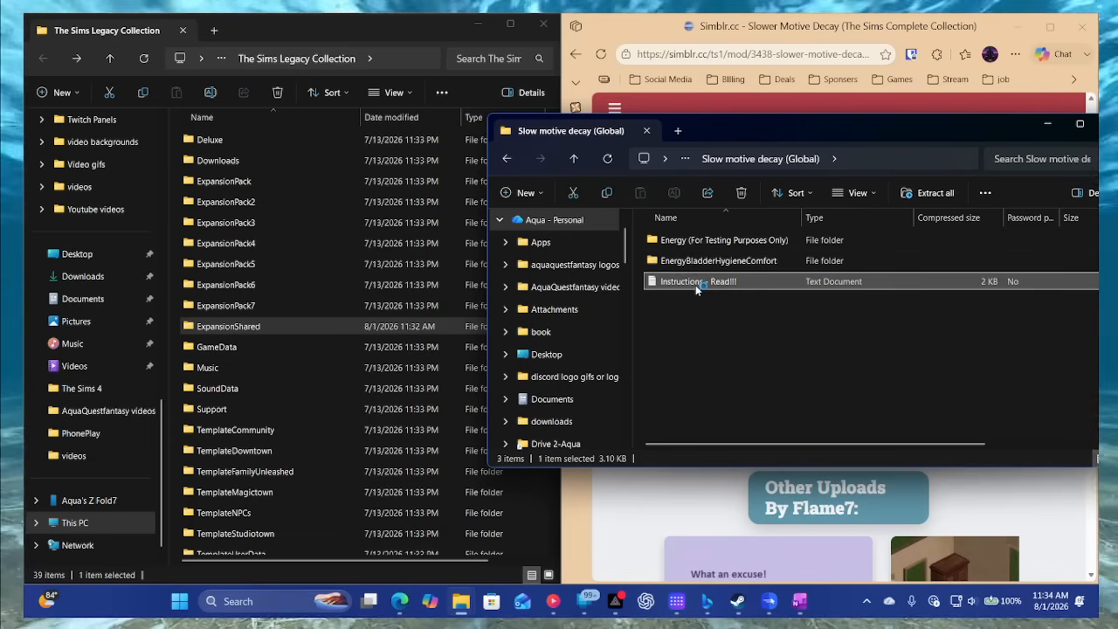
pyautogui.scroll(-2, 614, 365)
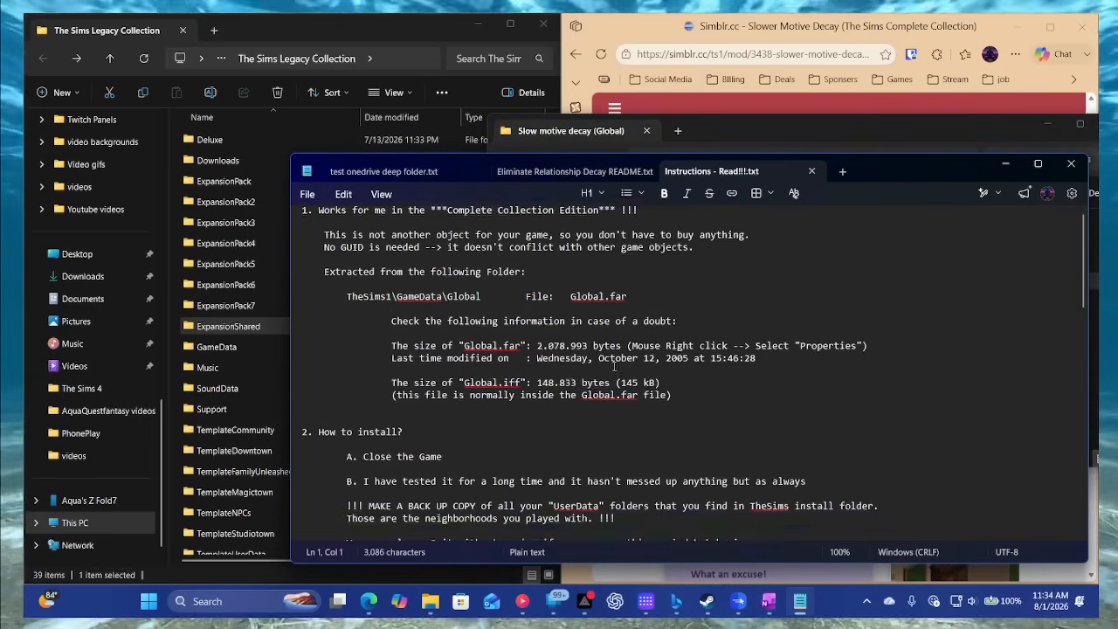
pyautogui.scroll(2, 614, 367)
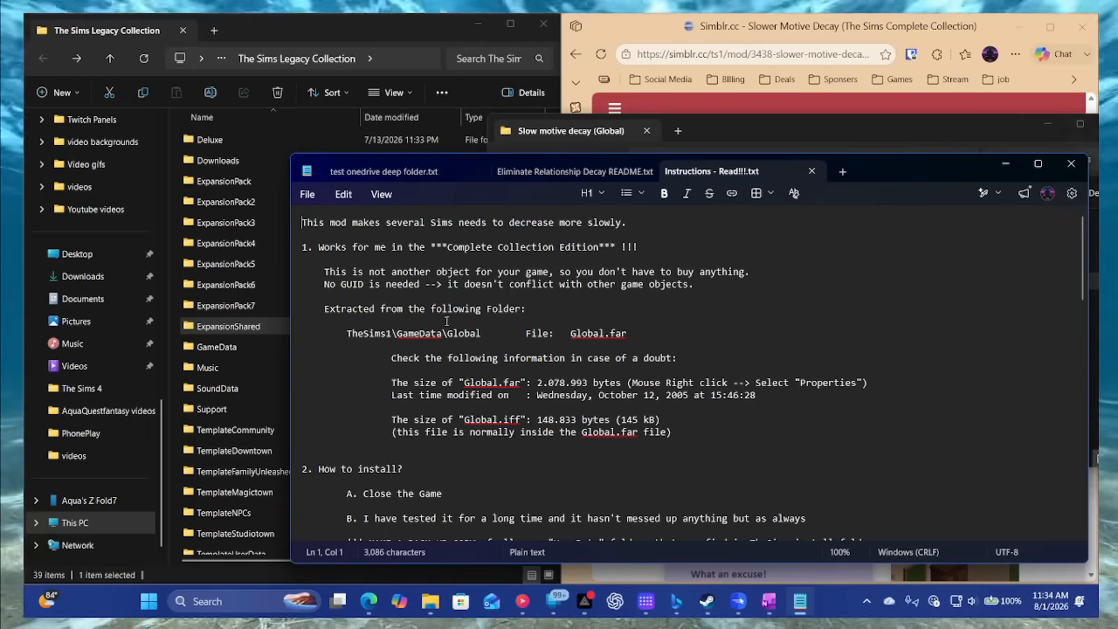
pyautogui.click(339, 37)
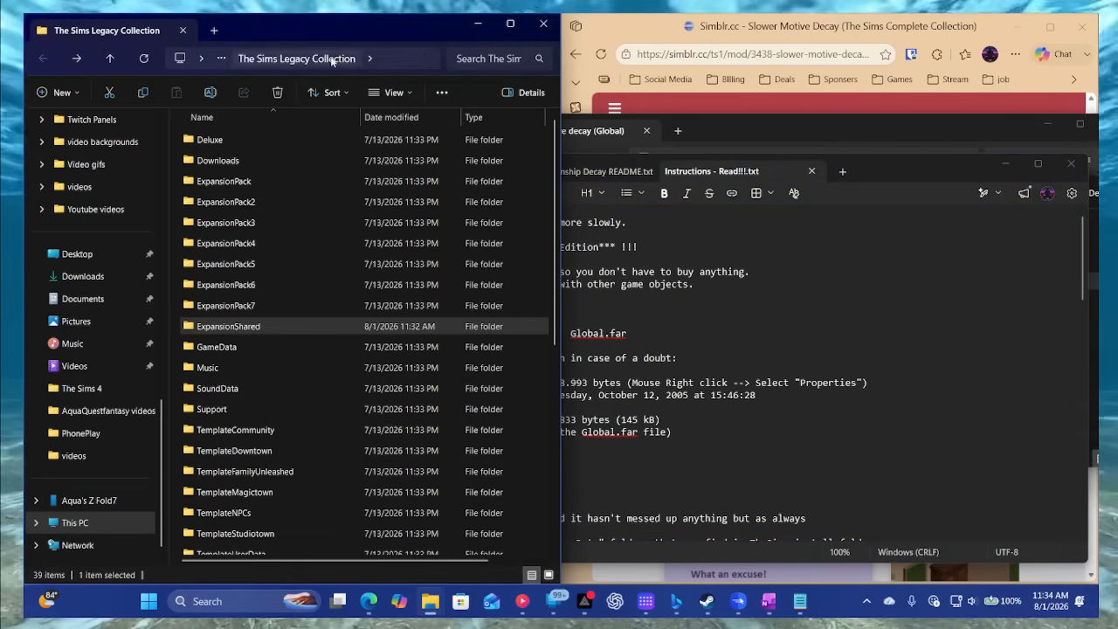
pyautogui.click(745, 397)
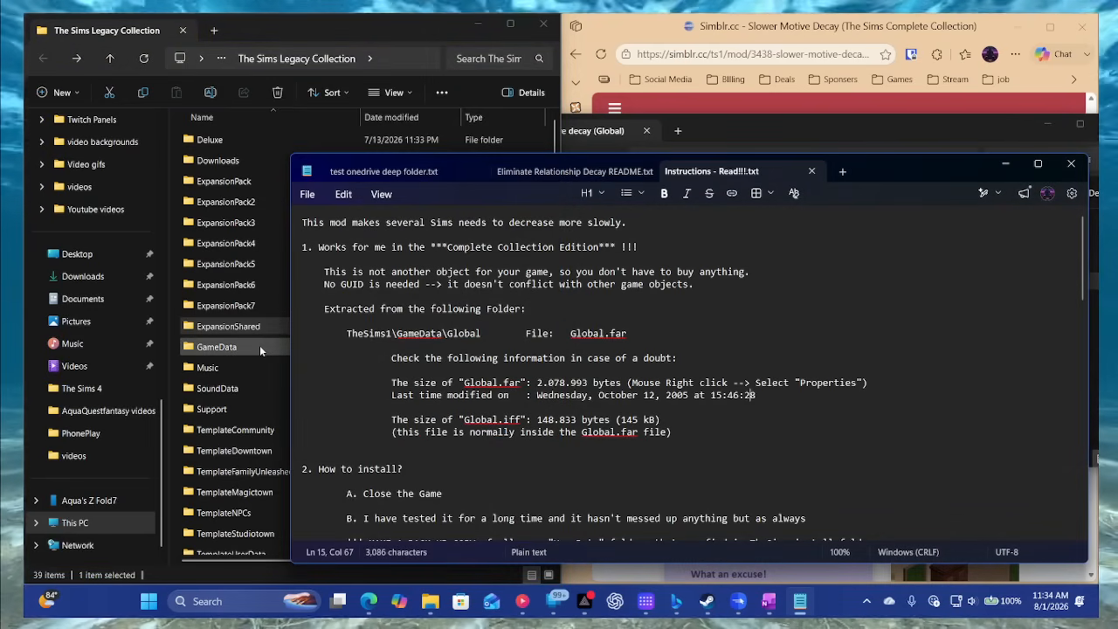
# - Cut Global.iff from the EnergyBladderHygieneComfort folder inside the zip archive
pyautogui.click(682, 128)
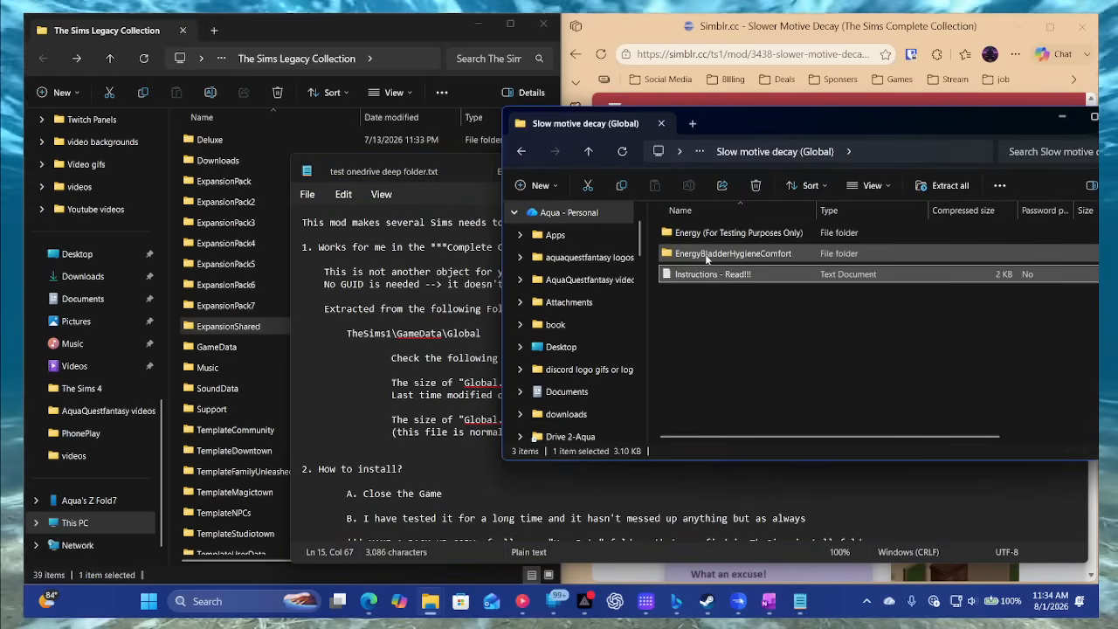
pyautogui.doubleClick(708, 254)
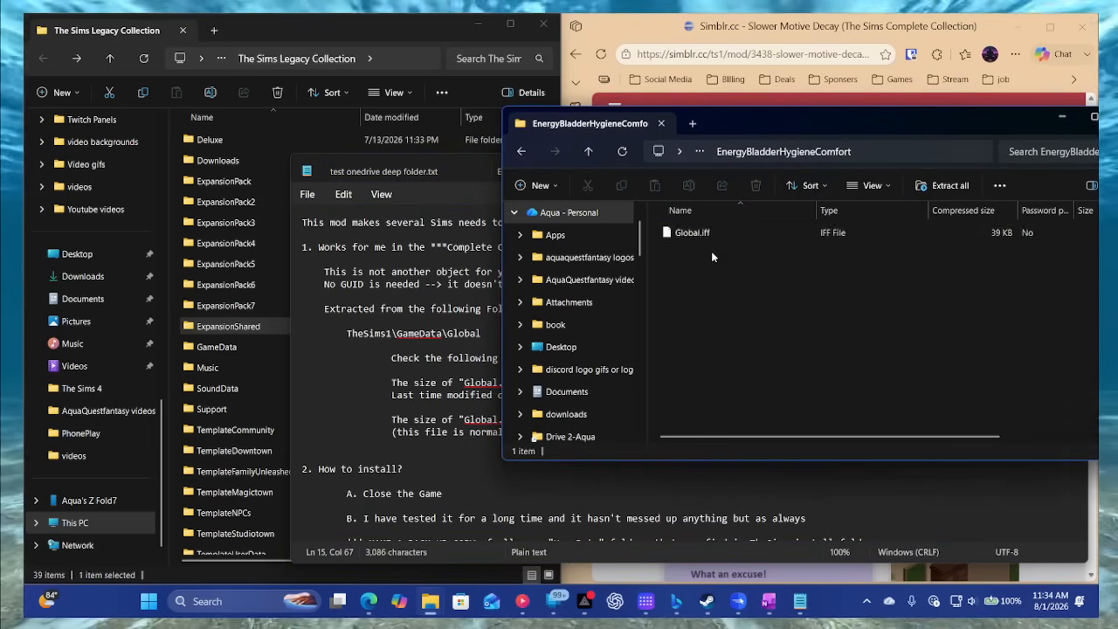
pyautogui.click(702, 232)
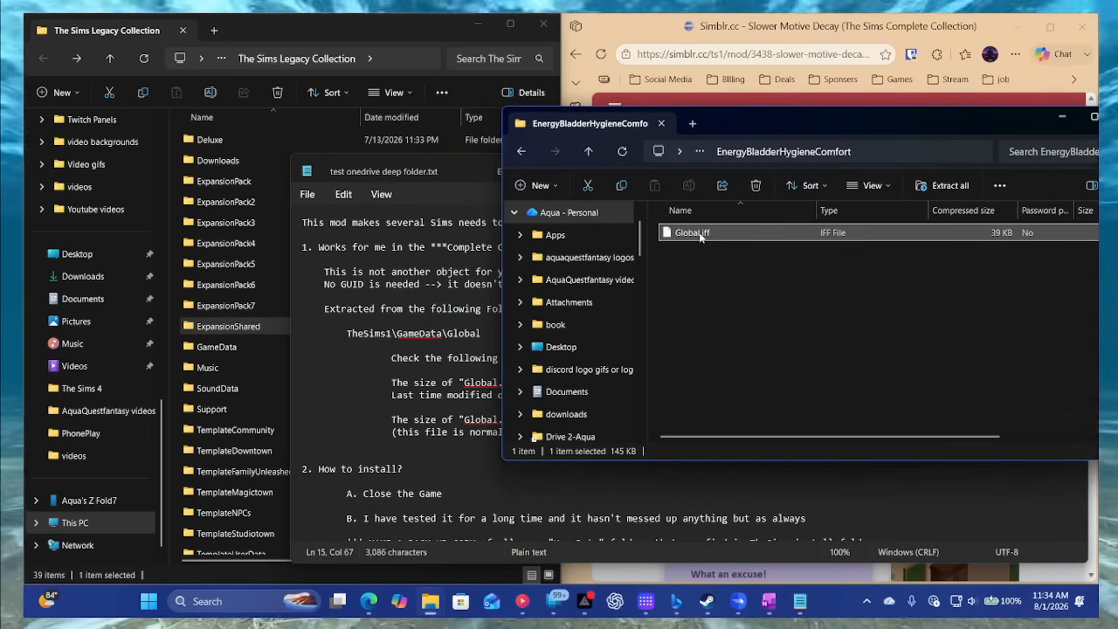
pyautogui.rightClick(701, 233)
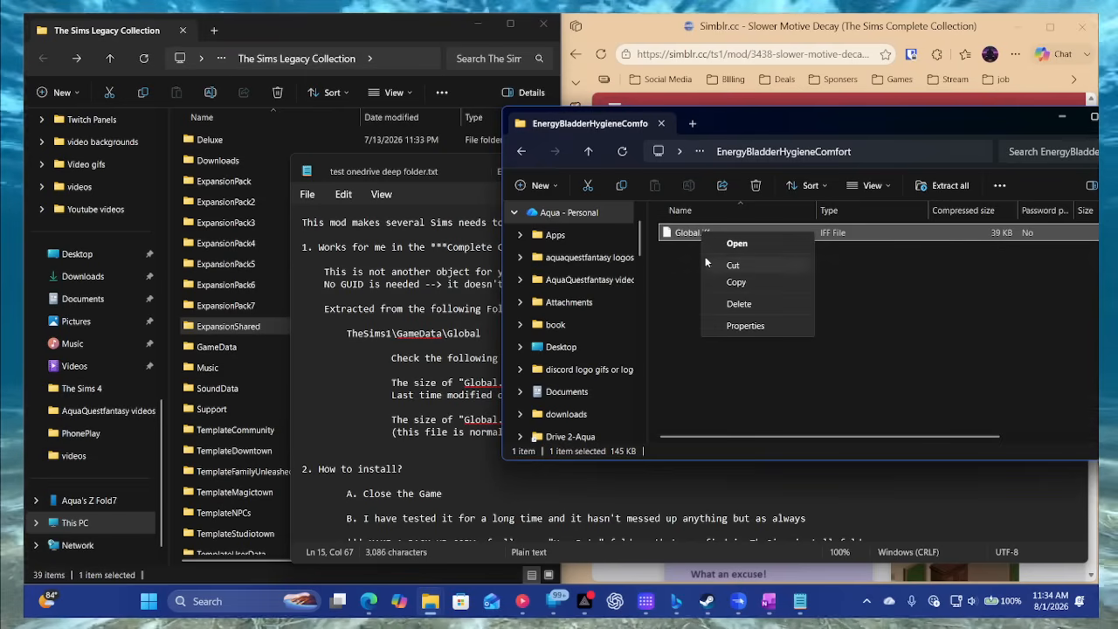
pyautogui.click(707, 263)
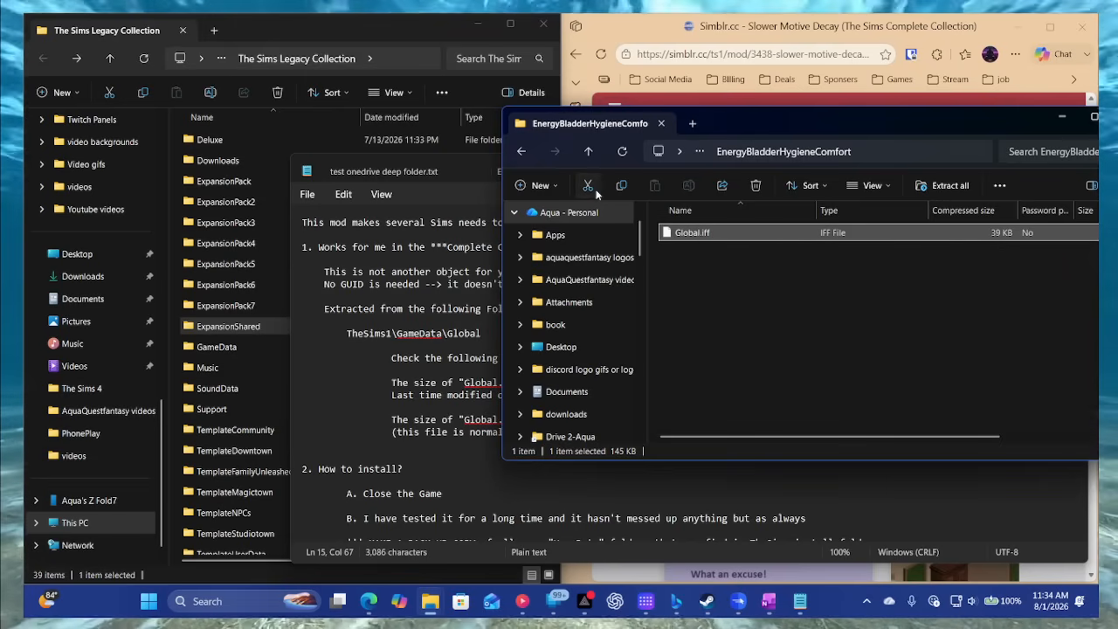
pyautogui.rightClick(702, 233)
pyautogui.click(723, 262)
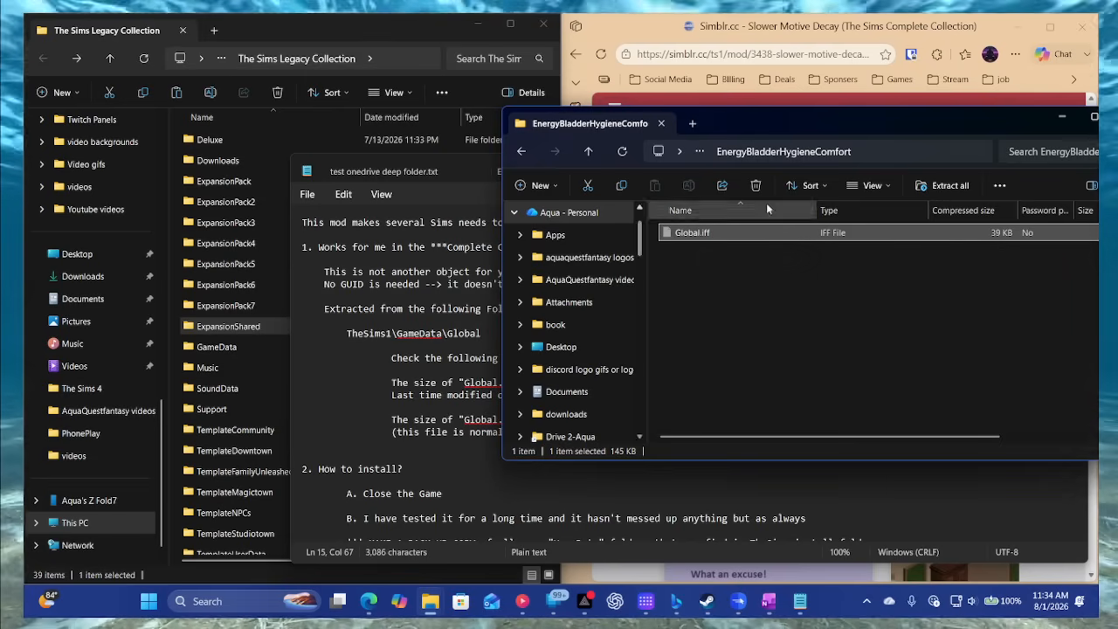
# - Extract the whole Slower Motives And a Test Object archive and open the extracted Slow motive decay (Global) folder
pyautogui.click(948, 186)
pyautogui.click(668, 446)
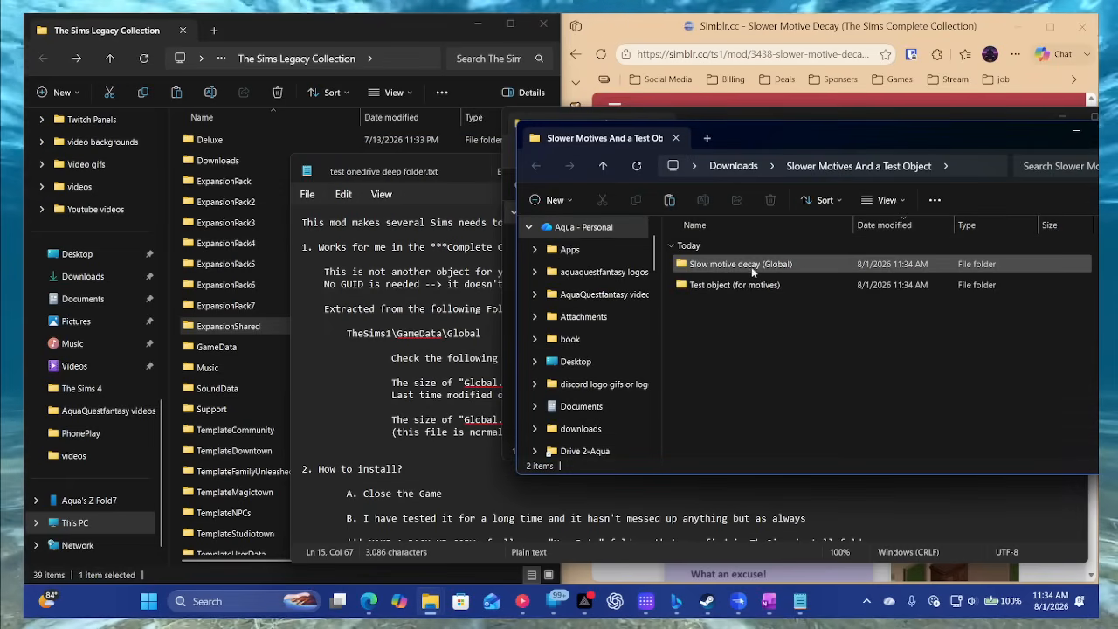
pyautogui.doubleClick(751, 267)
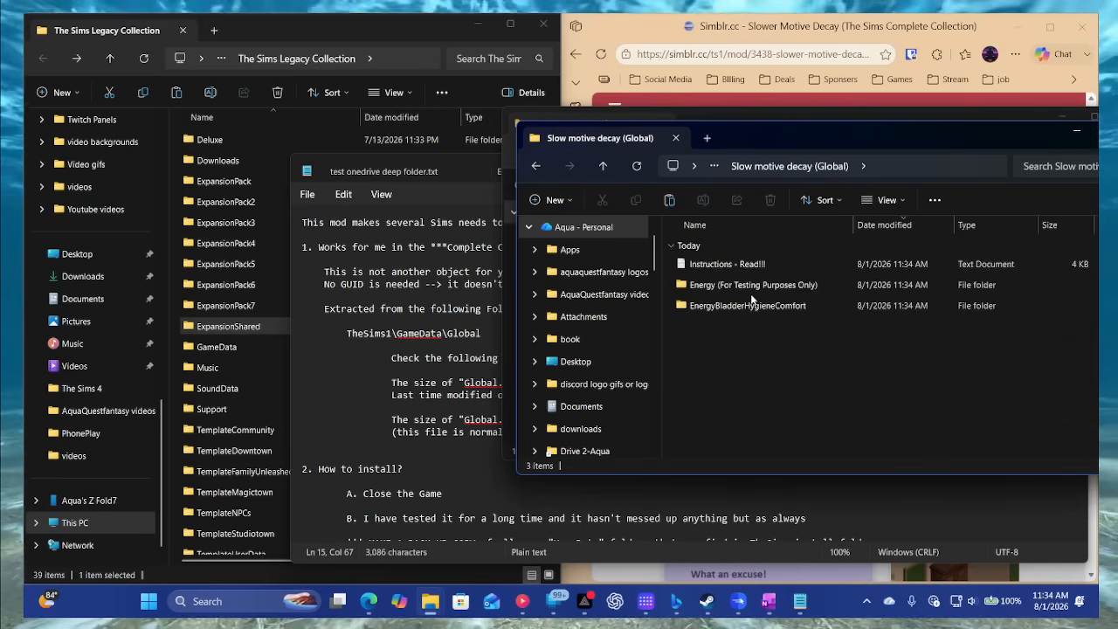
# - Move Global.iff from the extracted EnergyBladderHygieneComfort folder into the game's GameData\Global folder
pyautogui.doubleClick(749, 306)
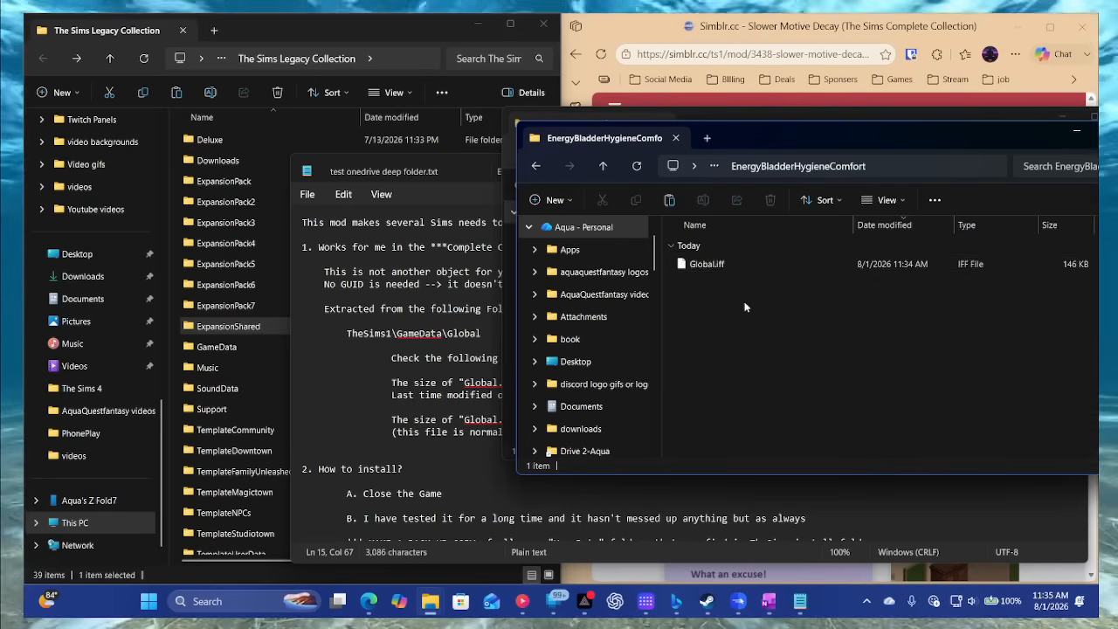
pyautogui.click(718, 263)
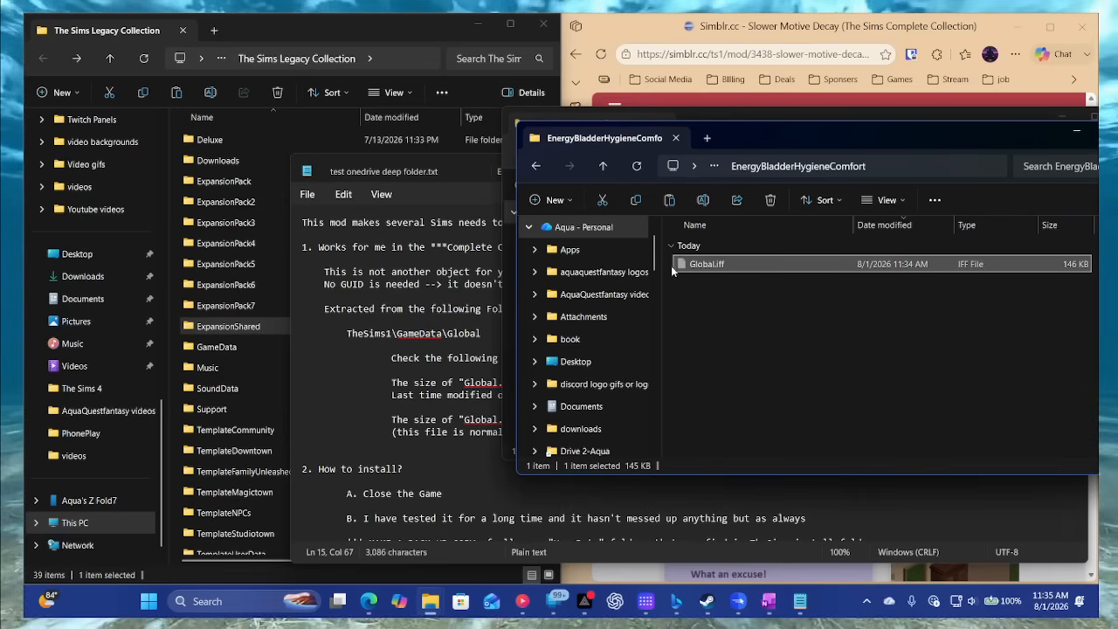
pyautogui.click(440, 349)
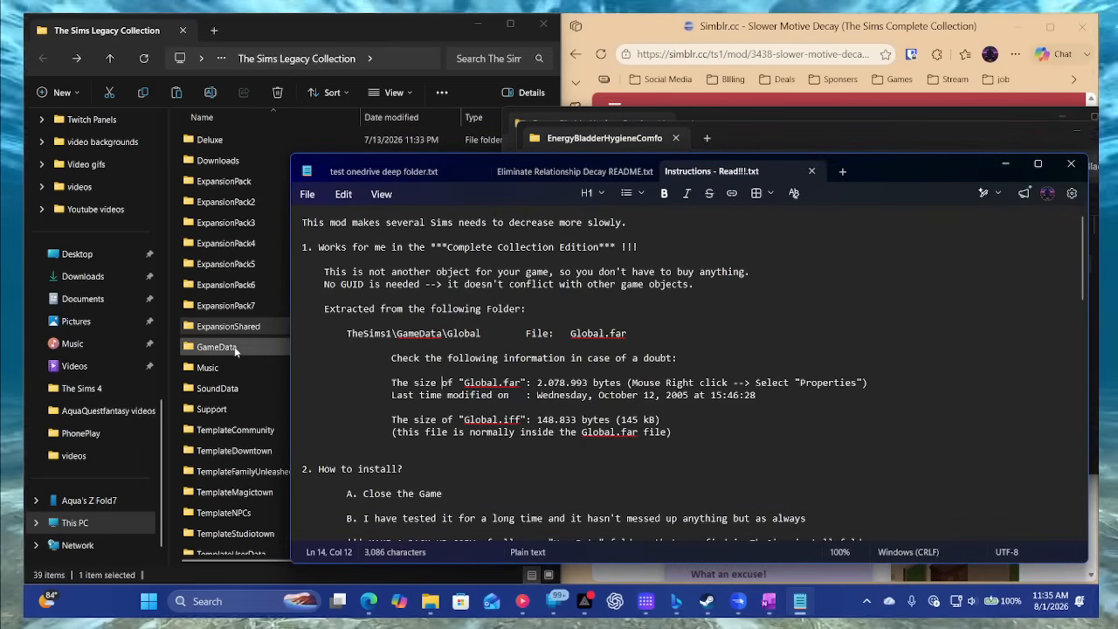
pyautogui.doubleClick(235, 349)
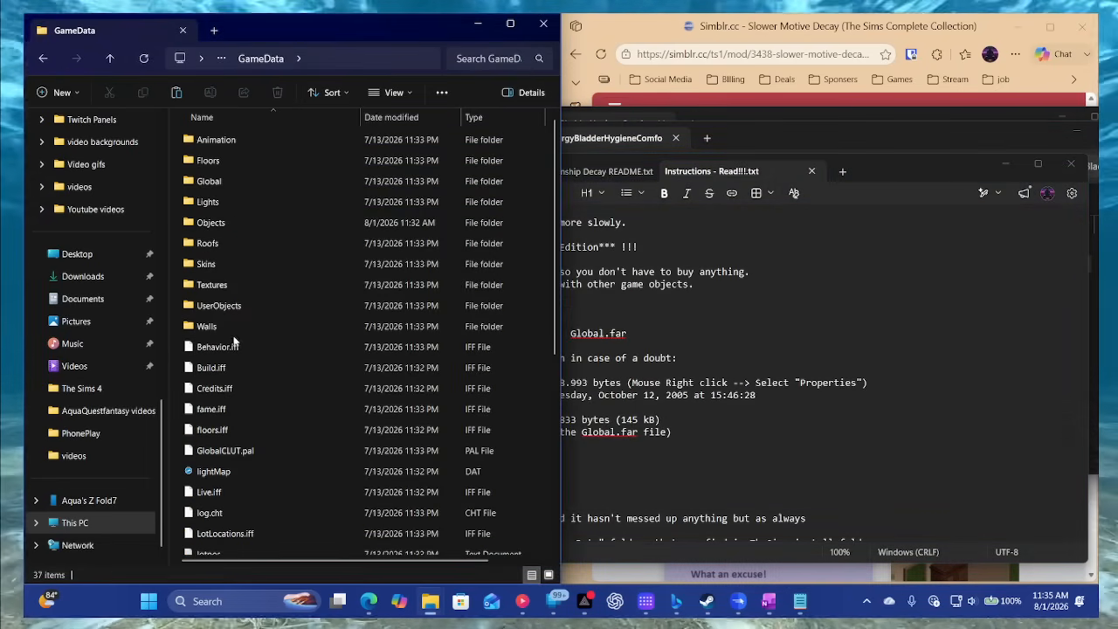
pyautogui.doubleClick(247, 182)
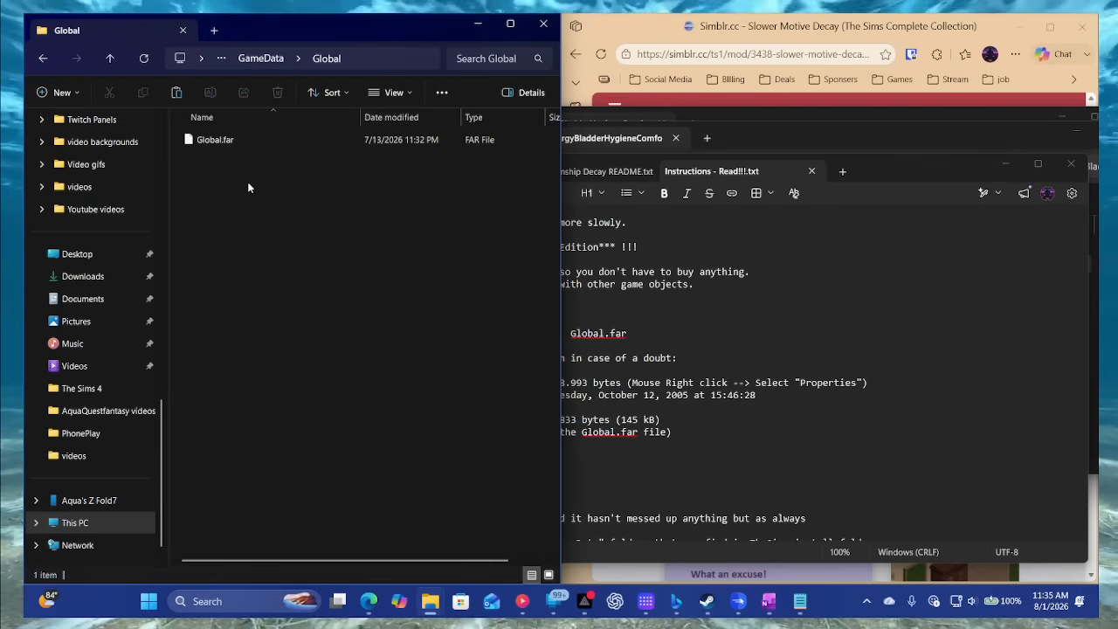
pyautogui.rightClick(235, 226)
pyautogui.click(259, 245)
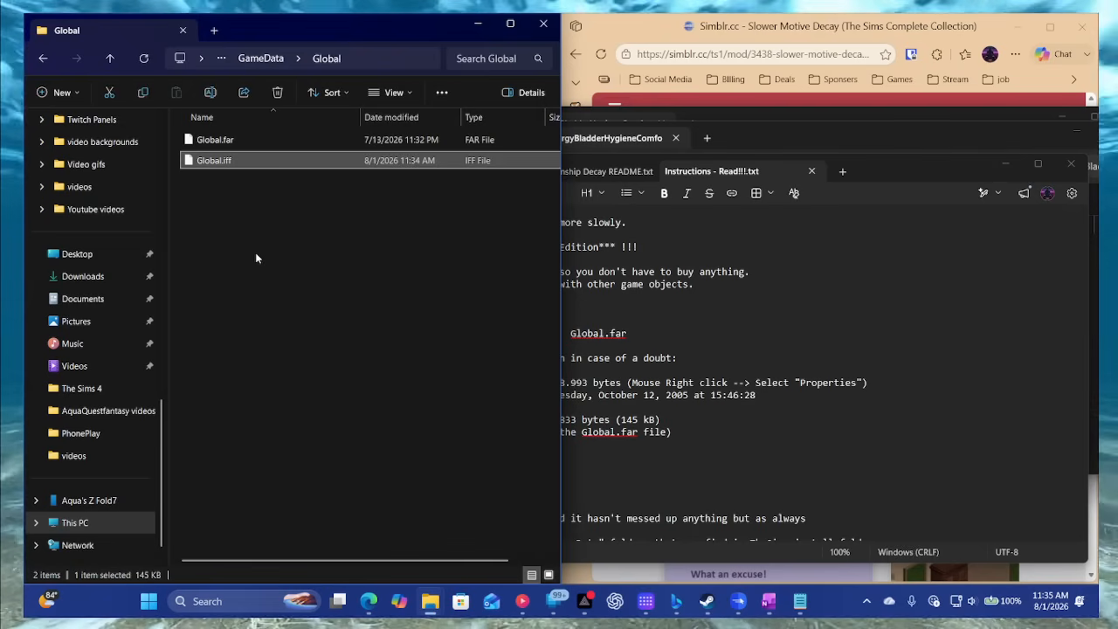
# - Maximize the Simblr.cc browser window, go back to the popular Sims 1 mods list and browse the mods on its first page
pyautogui.click(890, 41)
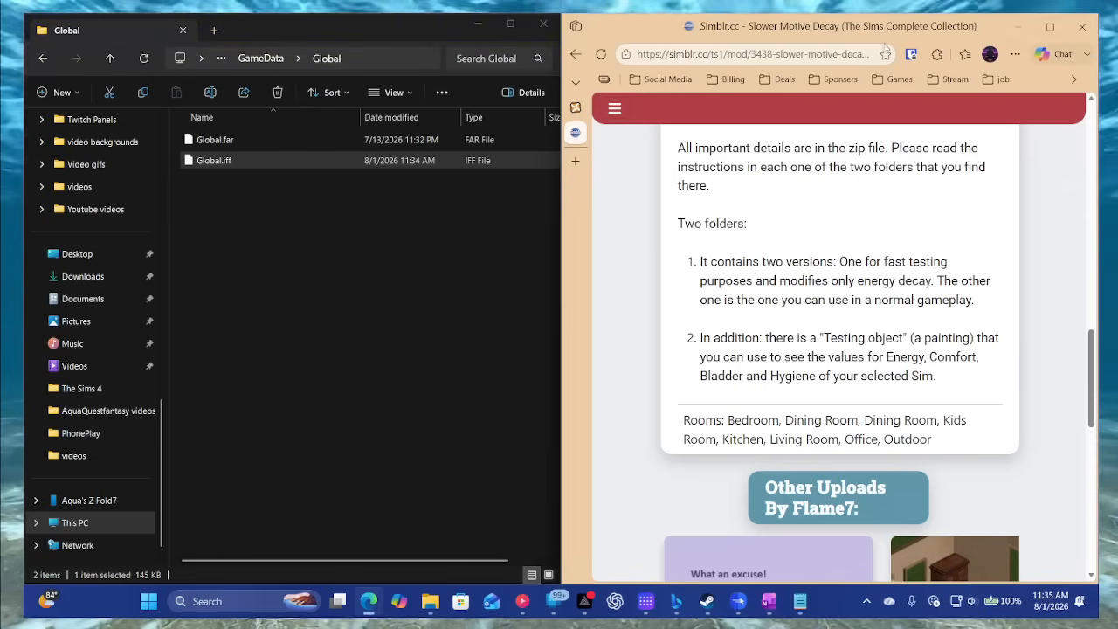
pyautogui.scroll(10, 767, 461)
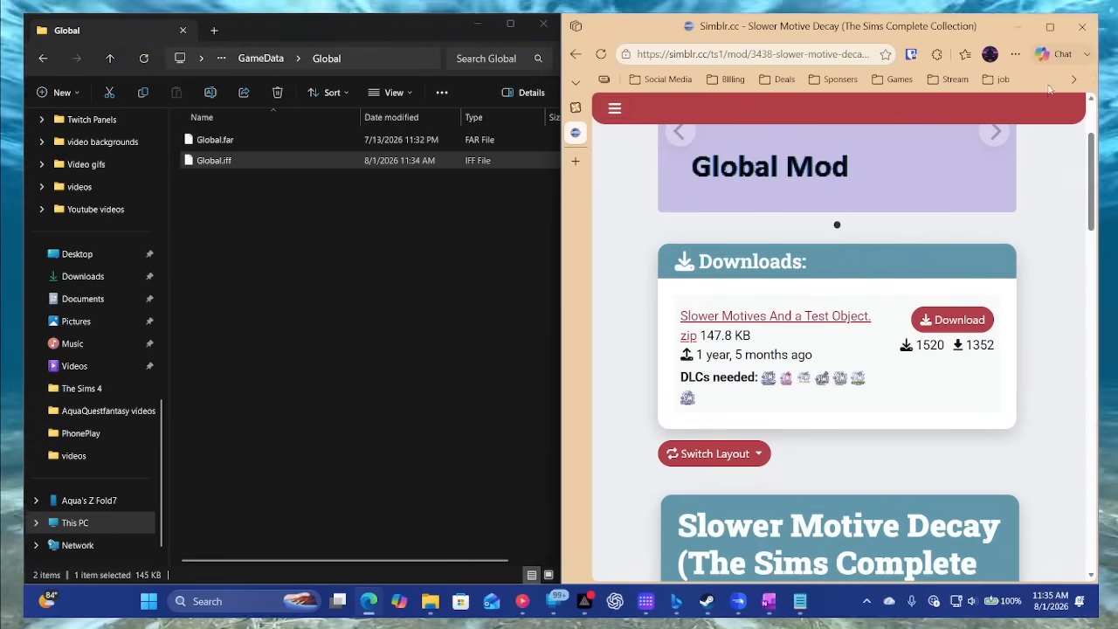
pyautogui.click(1051, 27)
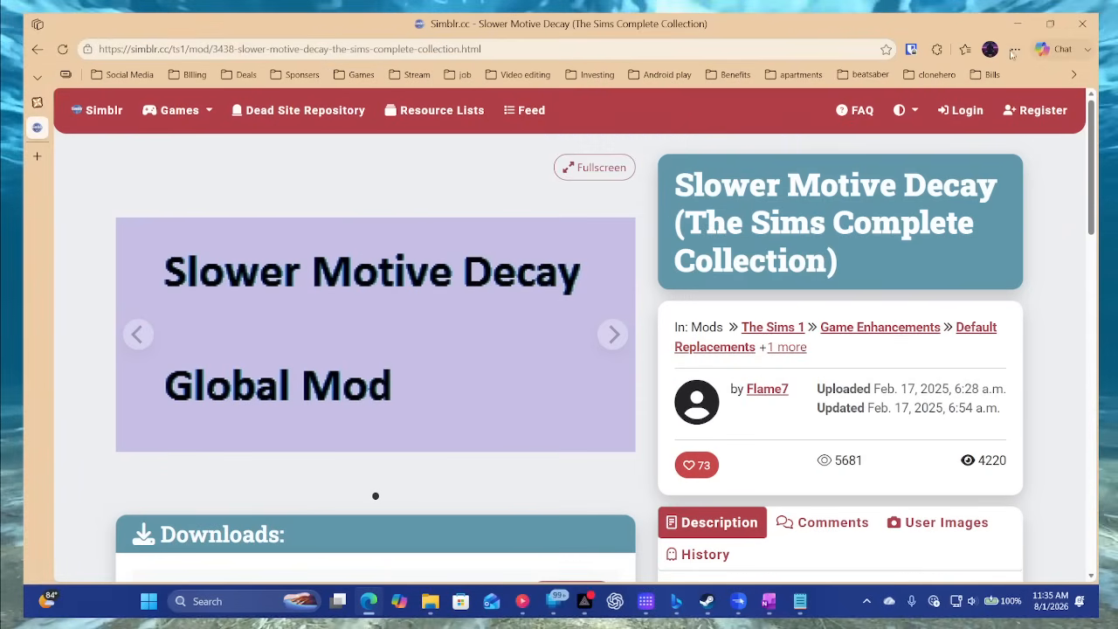
pyautogui.click(1014, 49)
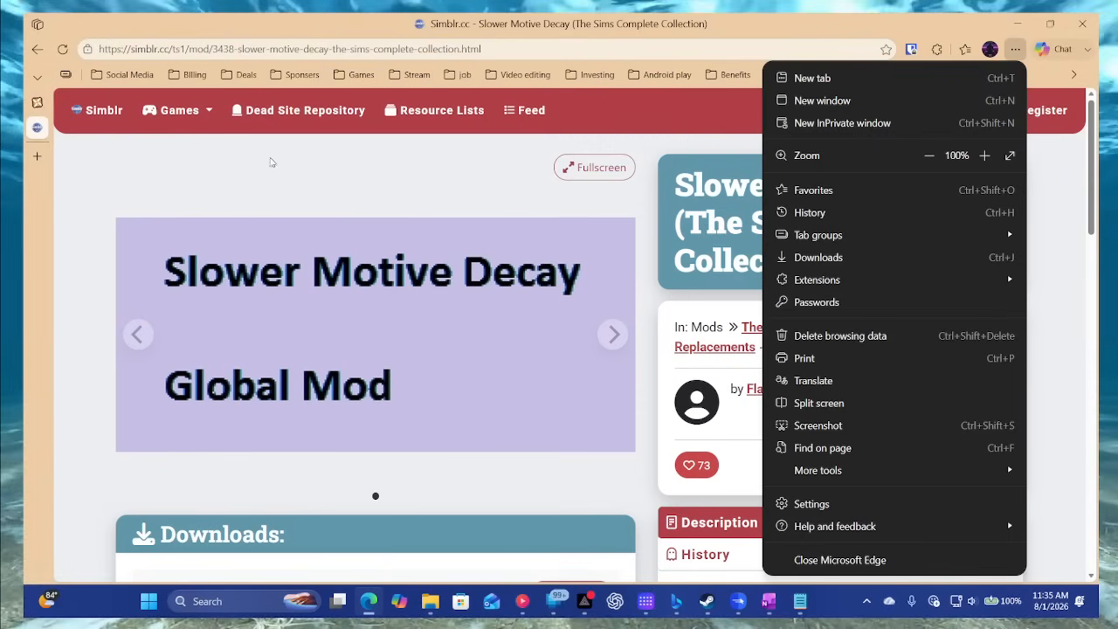
pyautogui.click(37, 50)
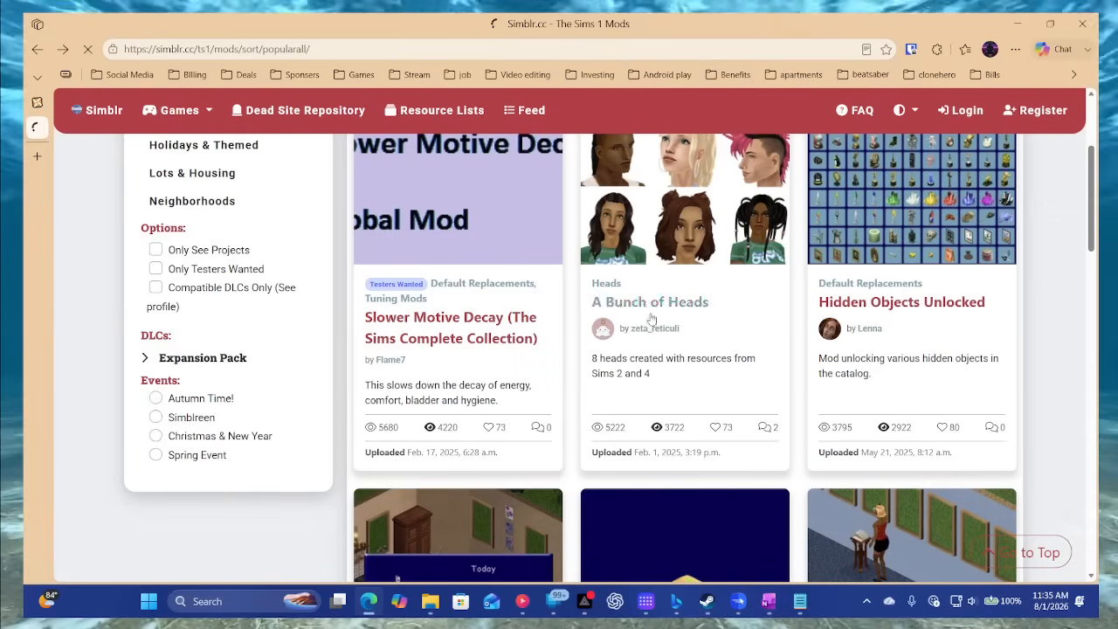
pyautogui.scroll(-1, 759, 331)
pyautogui.scroll(-3, 759, 331)
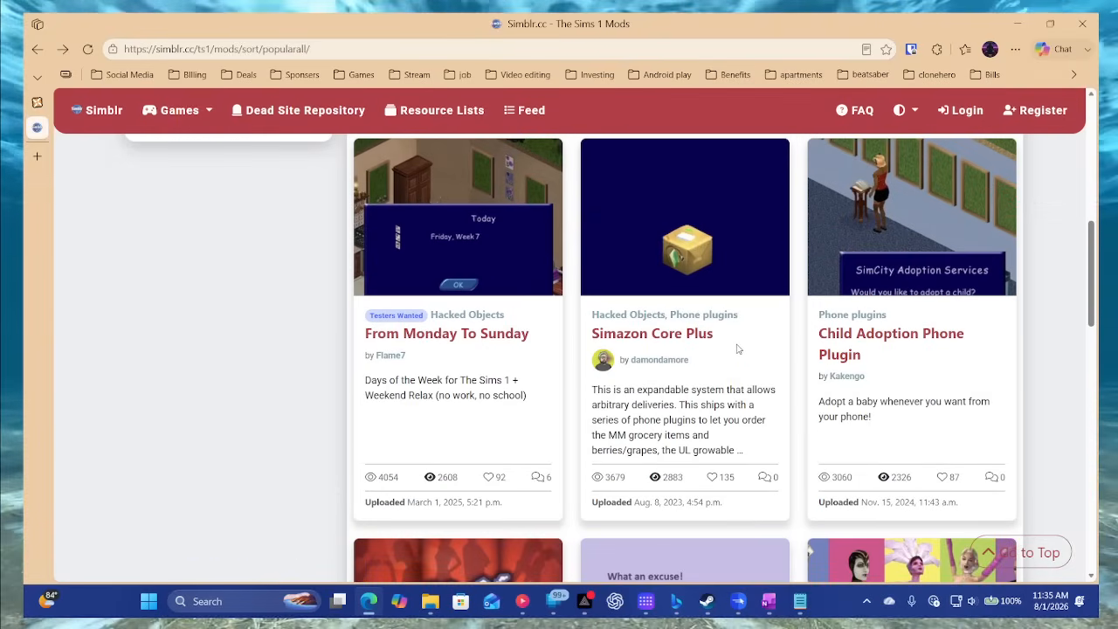
pyautogui.scroll(-3, 756, 330)
pyautogui.scroll(-6, 738, 350)
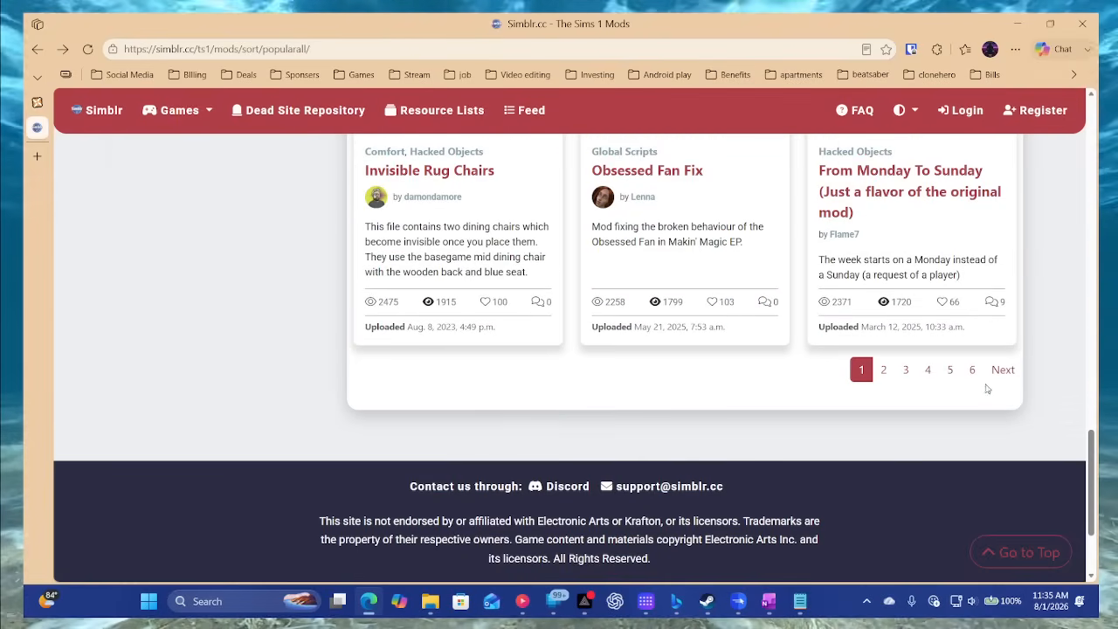
pyautogui.scroll(4, 933, 400)
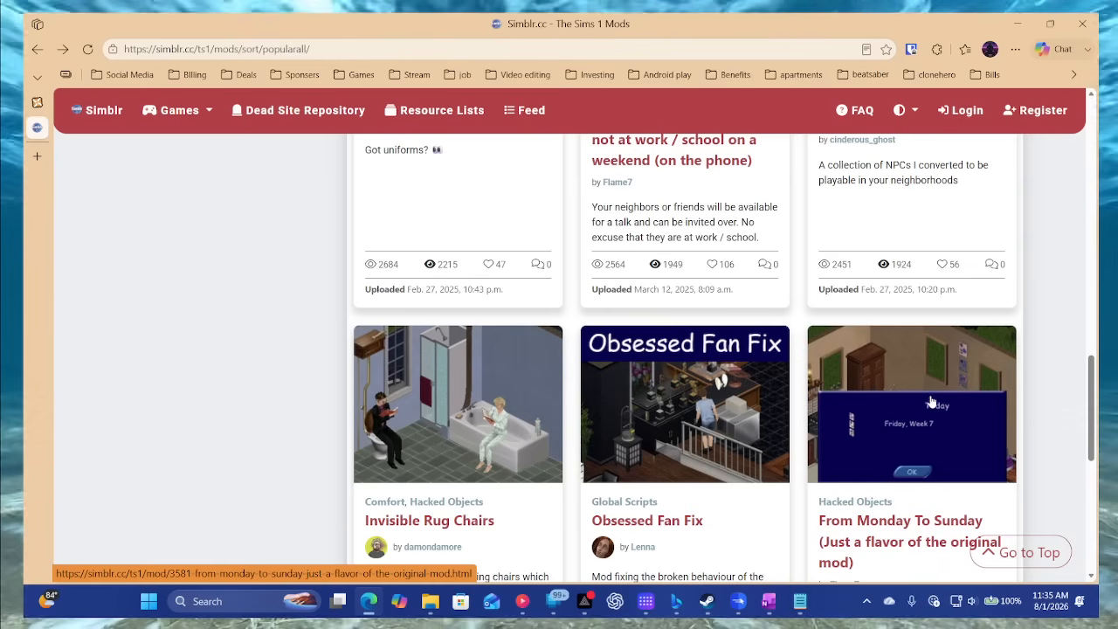
# - Switch to the File Explorer window showing the game's Global folder, maximize it and look through the parent The Sims Legacy Collection folder
pyautogui.moveTo(430, 601)
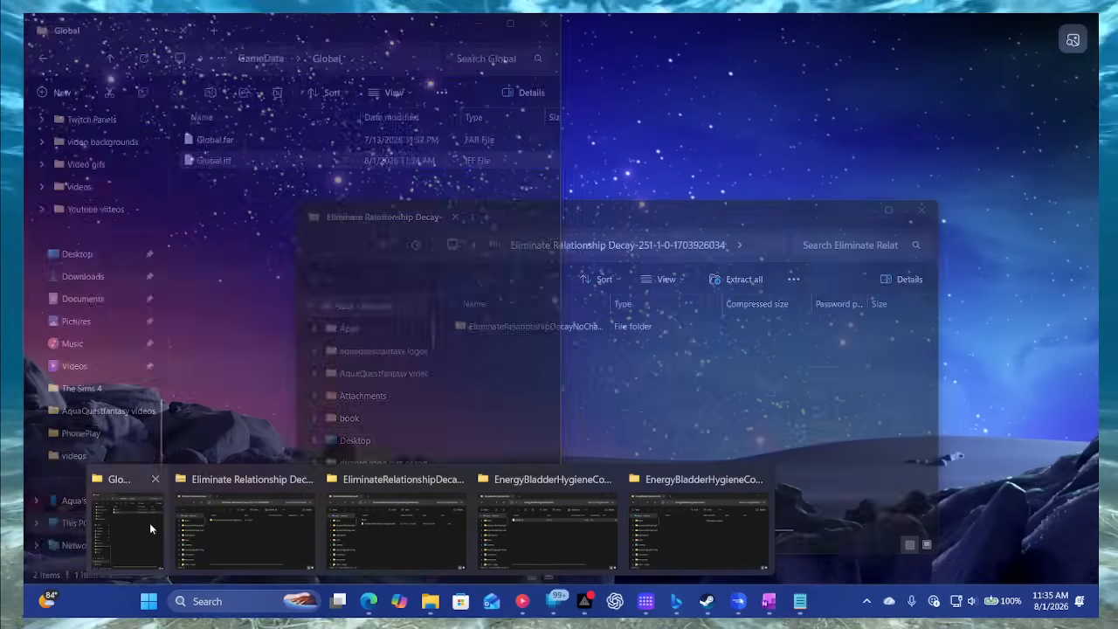
pyautogui.click(161, 516)
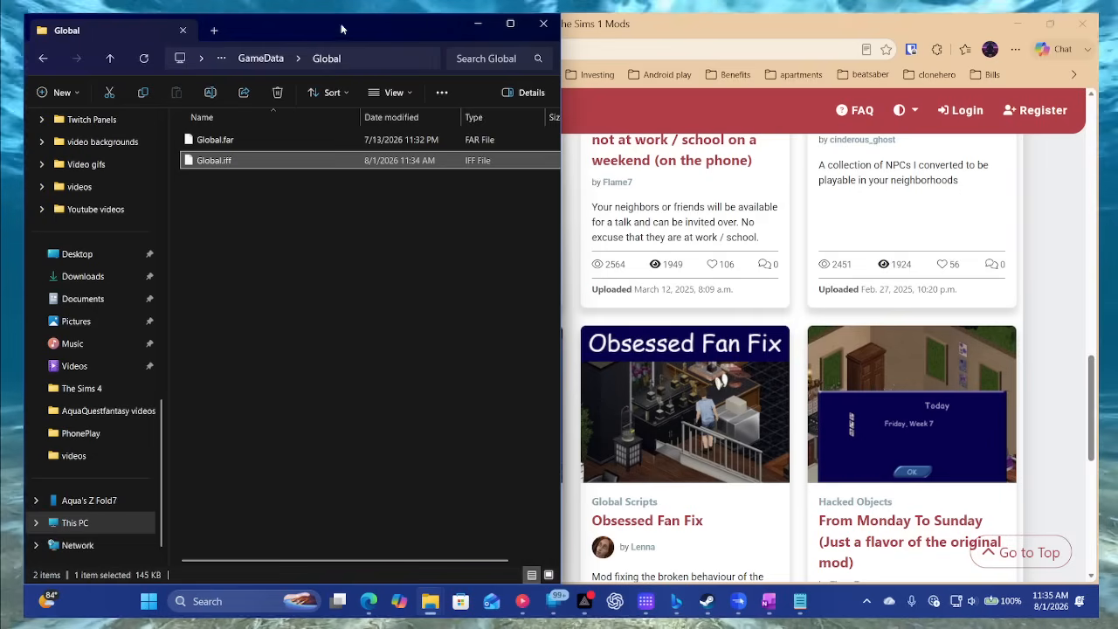
pyautogui.click(510, 23)
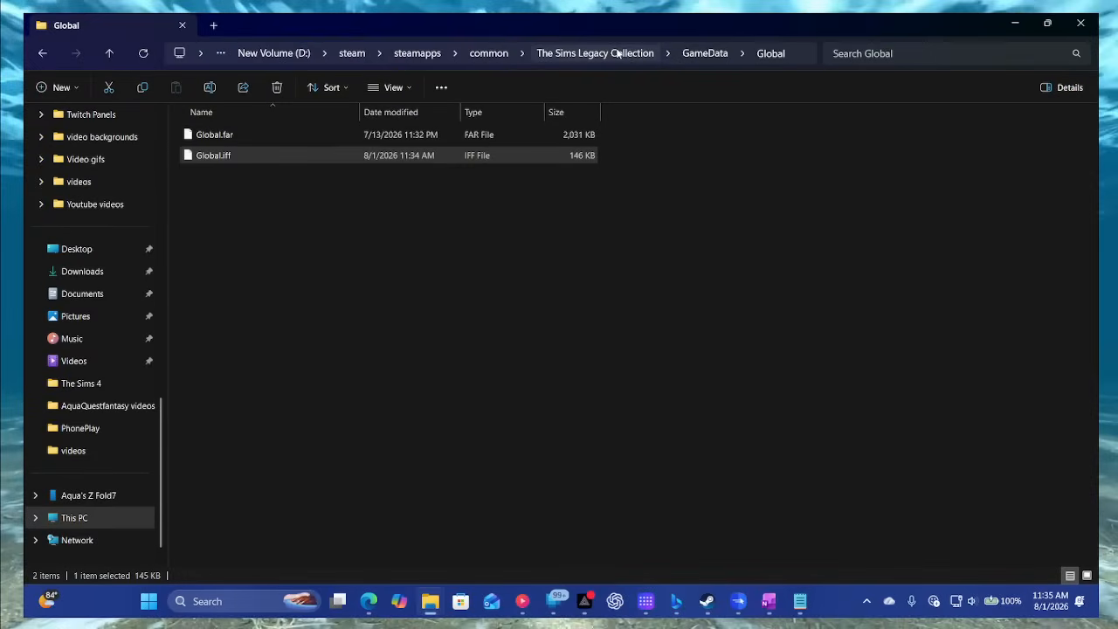
pyautogui.click(621, 54)
pyautogui.scroll(-5, 425, 316)
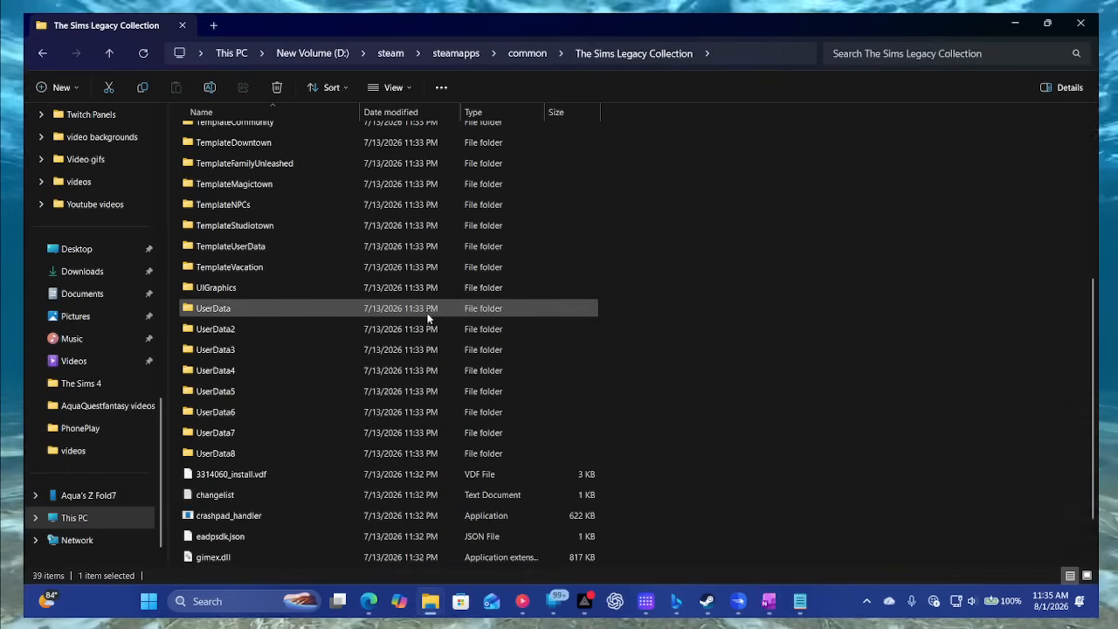
pyautogui.scroll(5, 430, 304)
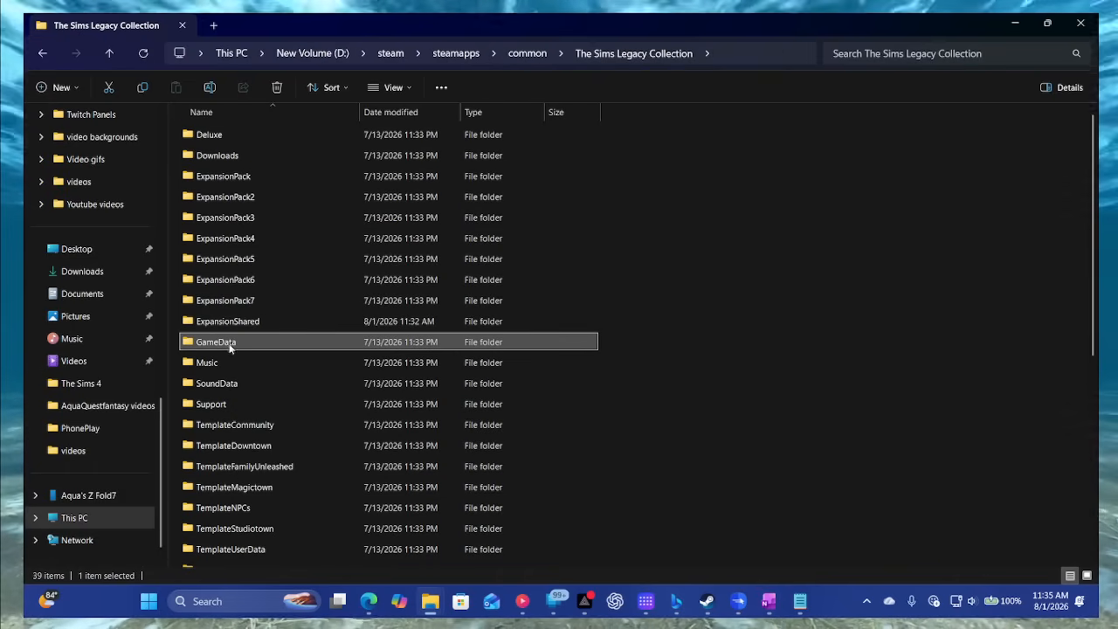
# - Arrange The Sims Legacy Collection folder side by side with the zip archive's EnergyBladderHygieneComfort folder window
pyautogui.moveTo(605, 23); pyautogui.dragTo(3, 131)
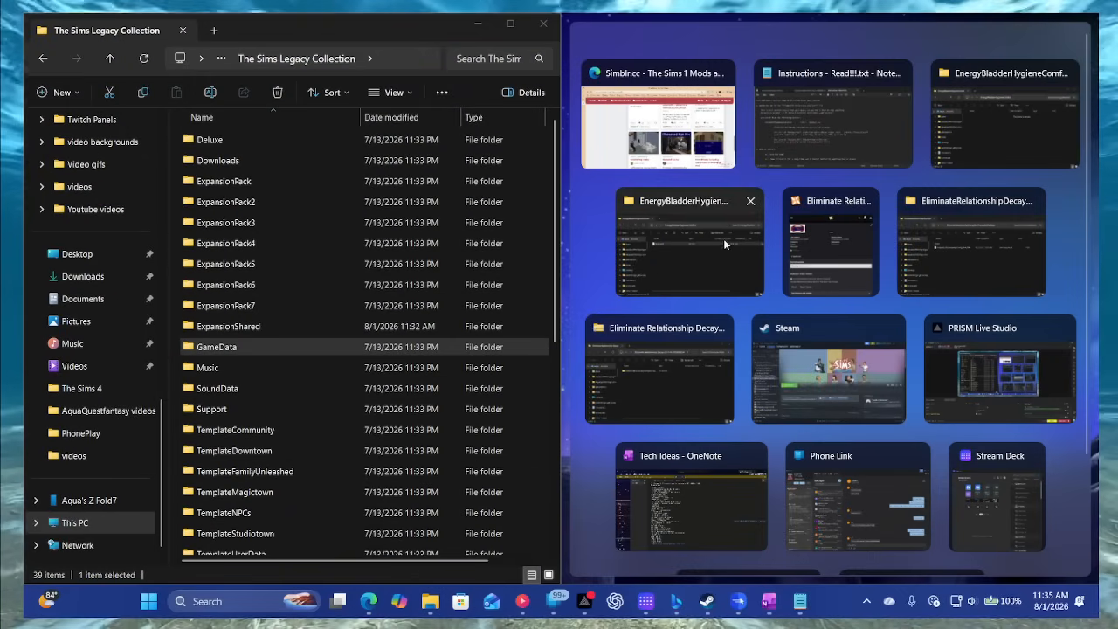
pyautogui.click(723, 239)
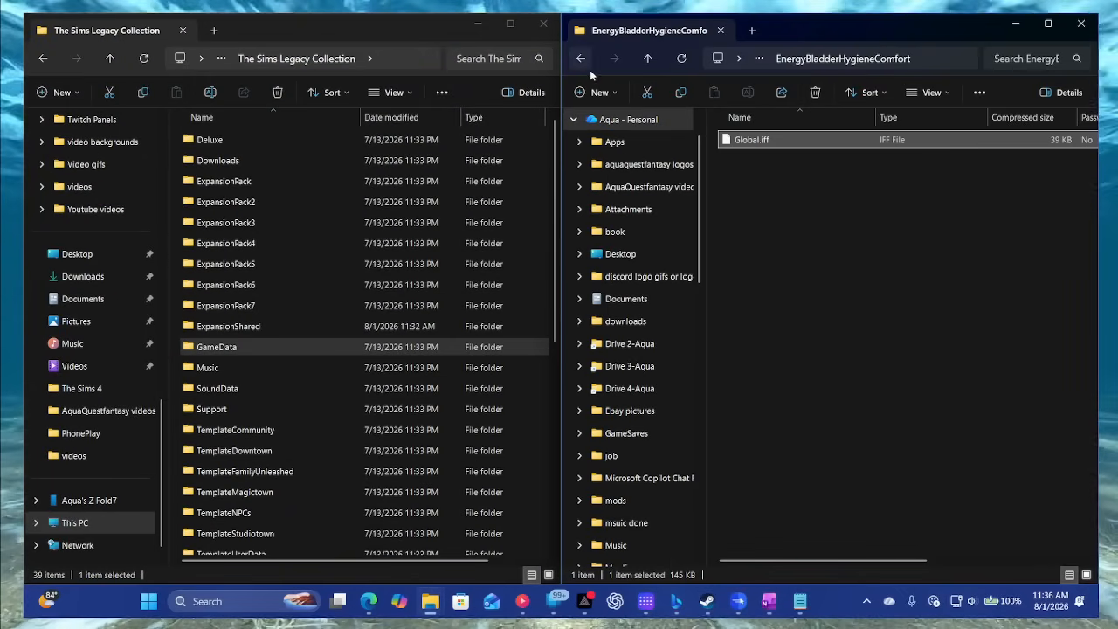